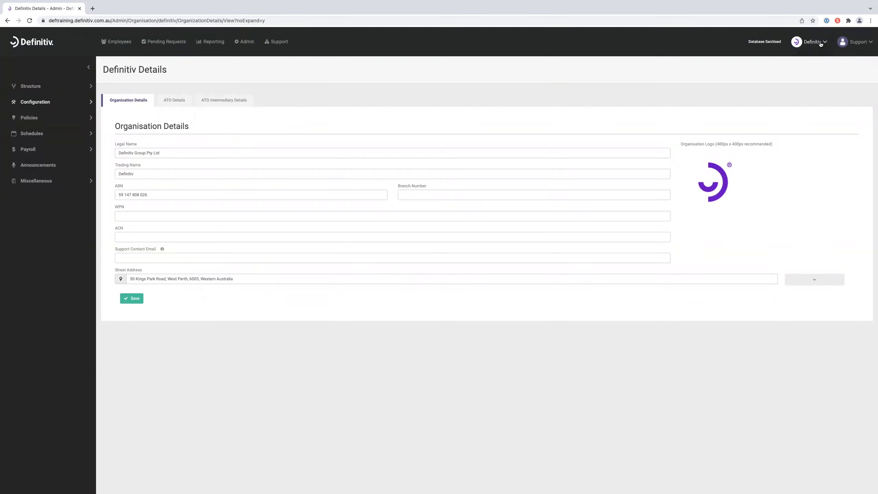
- Open the Support user menu at the top right of the organisation details page
click(846, 43)
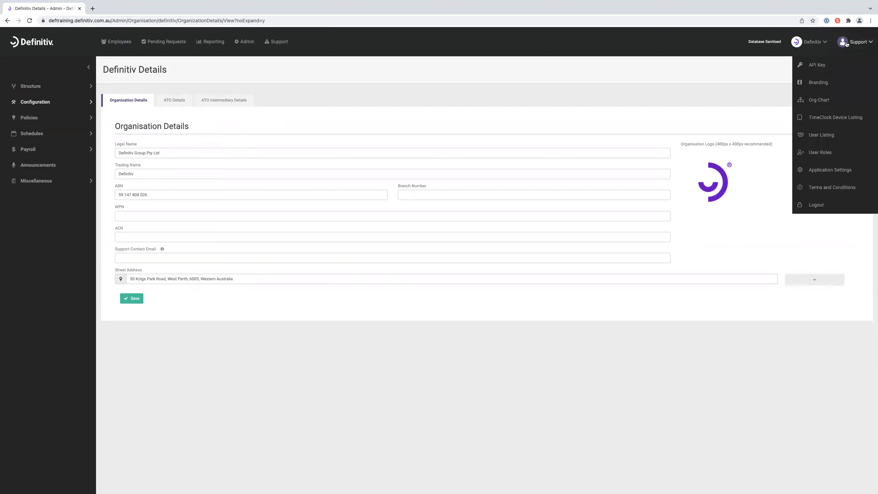
- Go to Auth Roles and view the Onboarding role's permission grid
click(829, 155)
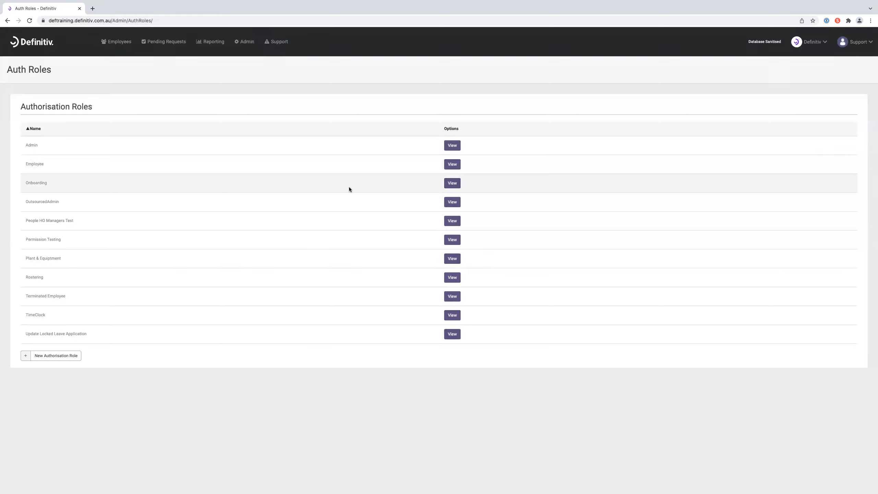
click(450, 185)
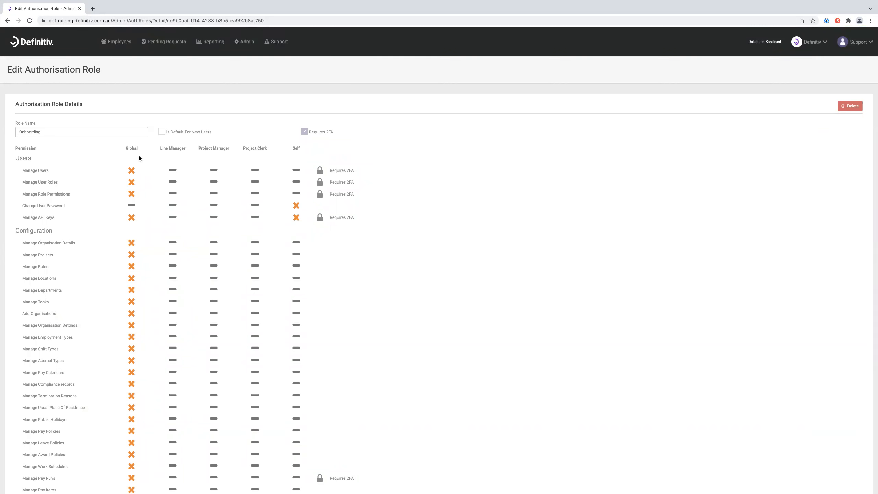
scroll(139, 158, down, 8)
- Scroll the Onboarding role grid to the View and Create and Edit Employee Onboarding rights, then open the Support menu
scroll(139, 158, down, 7)
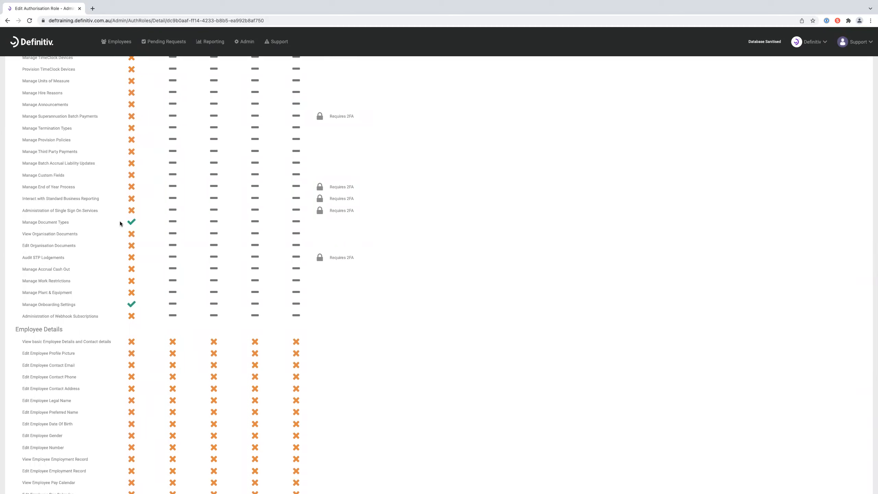
scroll(184, 211, down, 3)
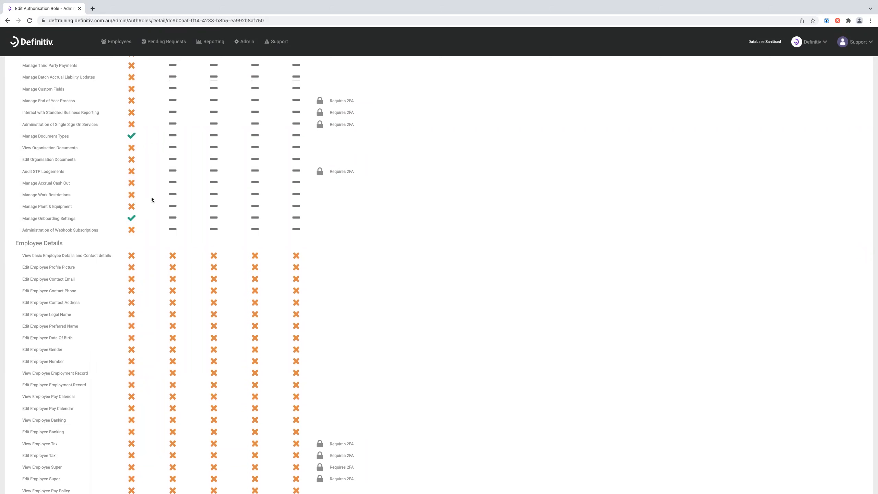
scroll(152, 198, down, 10)
scroll(151, 200, down, 6)
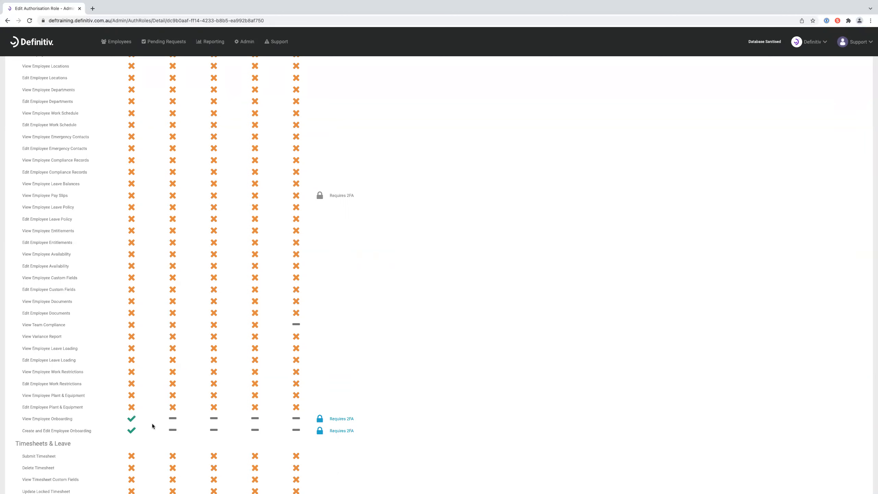
scroll(153, 426, down, 1)
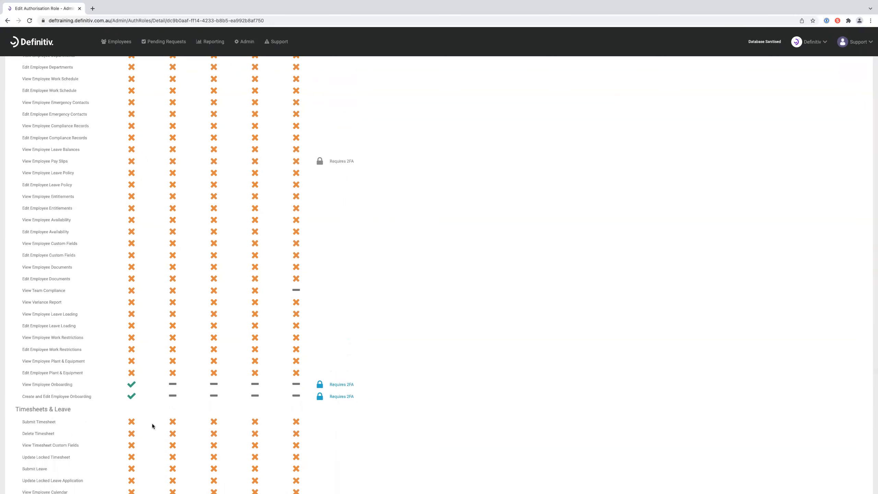
click(861, 42)
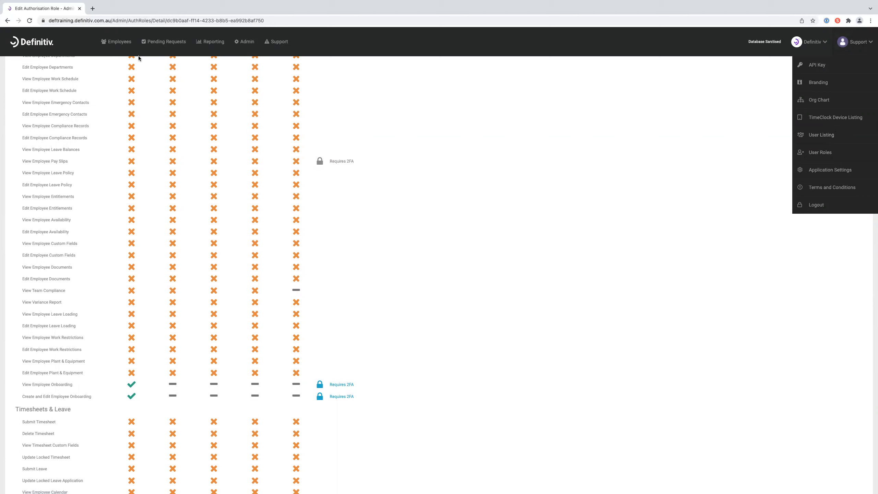
- Go to Employees and open the Onboarding list from the sidebar
click(126, 42)
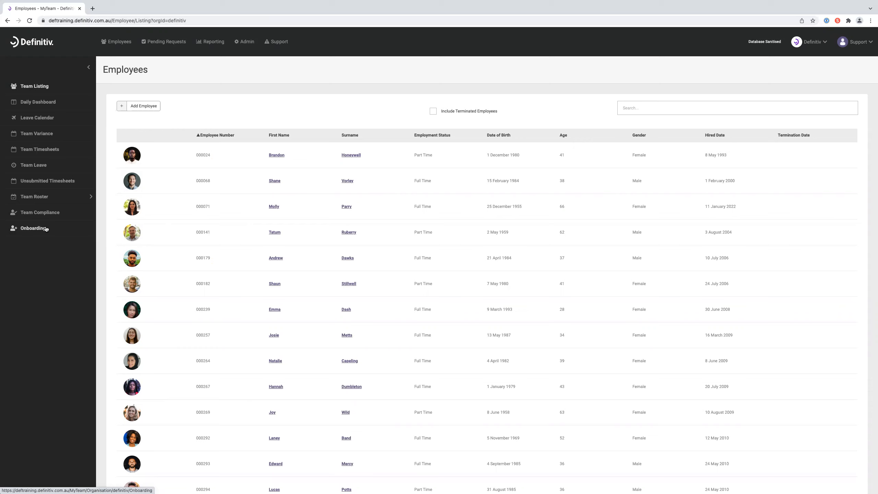
click(46, 229)
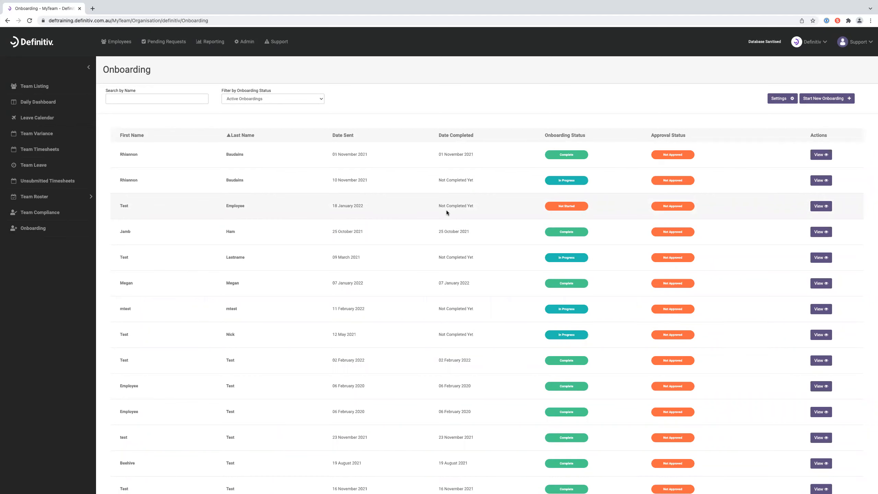
- Sort onboardings by first name, date sent, onboarding status both ways, then approval status; check the status filter
click(151, 134)
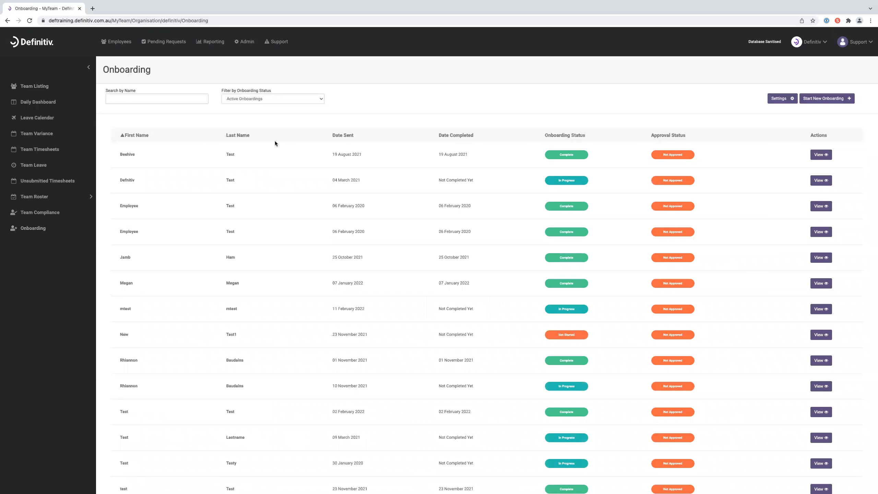
click(347, 135)
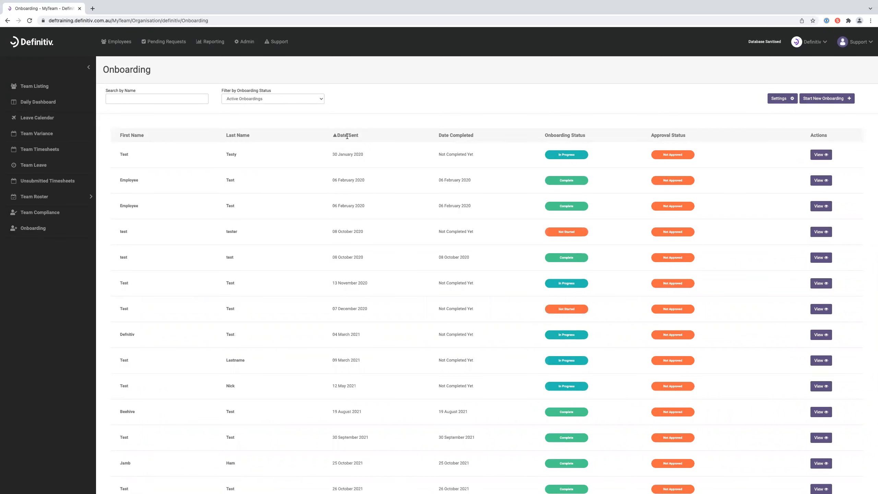
click(577, 135)
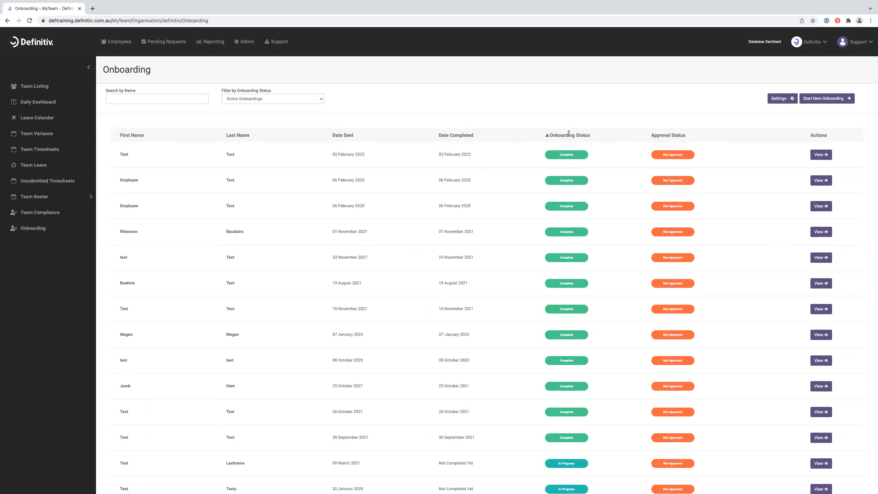
click(568, 133)
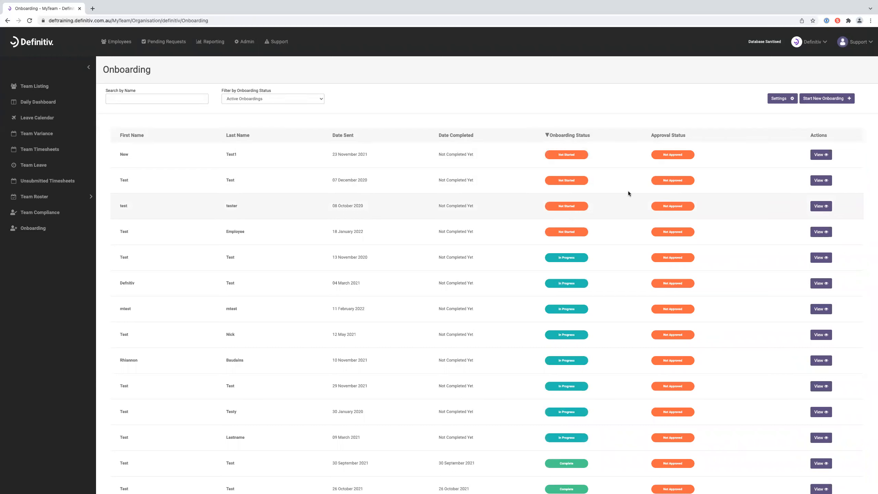
click(673, 134)
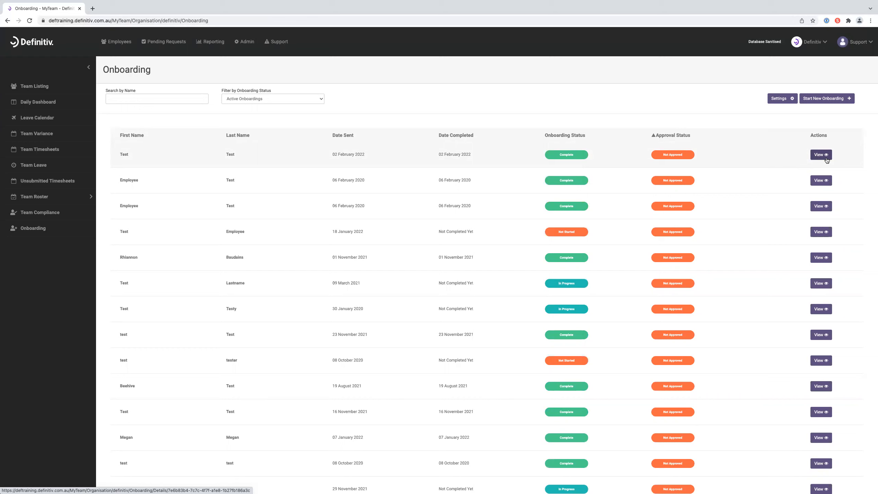
click(294, 100)
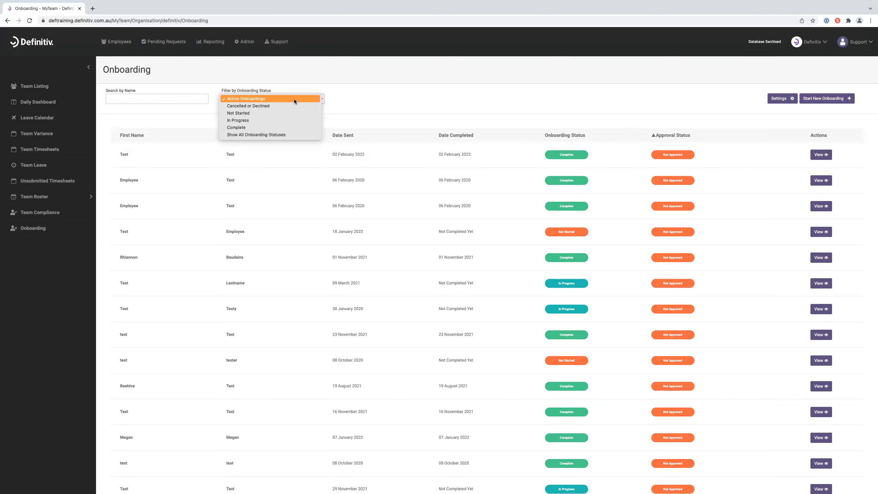
click(193, 122)
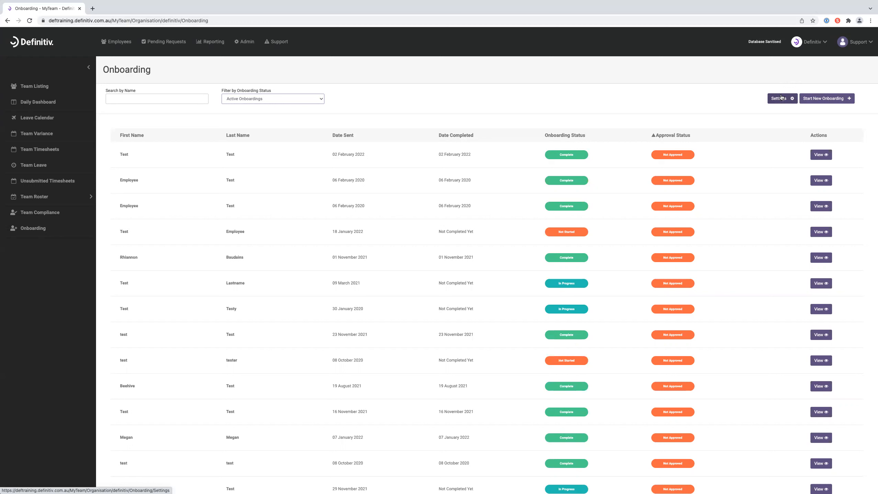
- Open onboarding Settings and edit the Onboarding Compliance R template
click(788, 100)
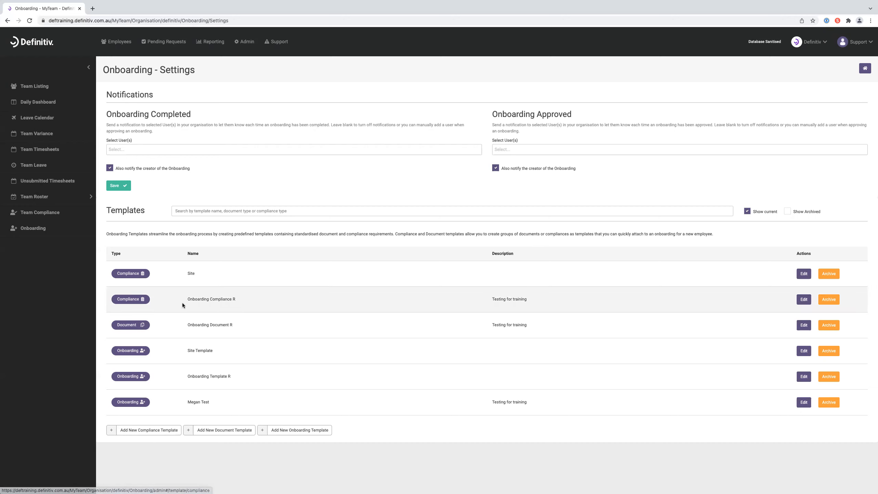
click(804, 299)
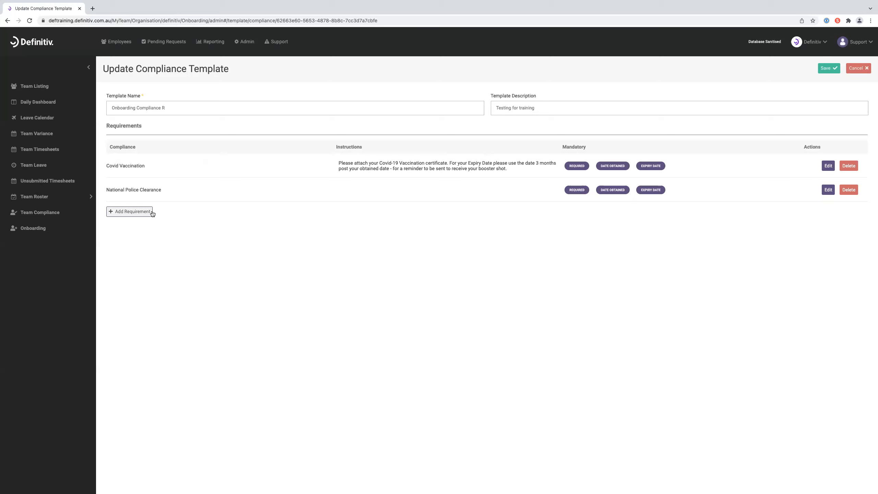
click(140, 216)
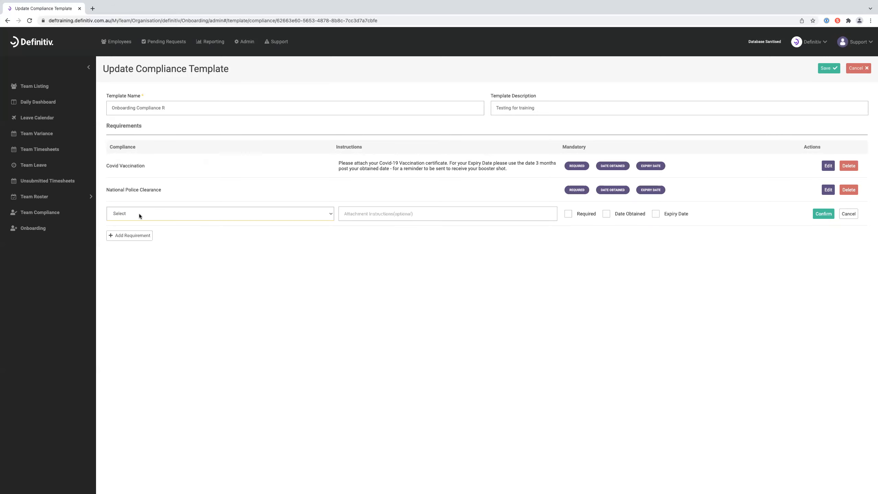
click(222, 215)
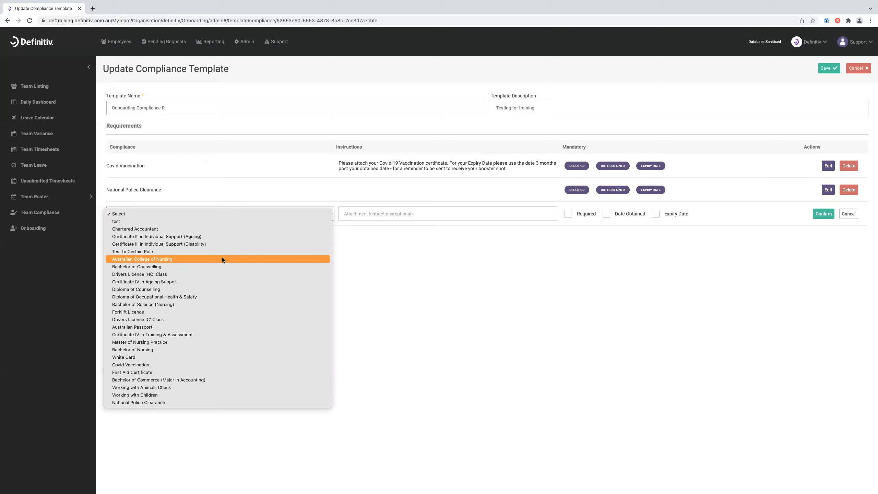
click(508, 266)
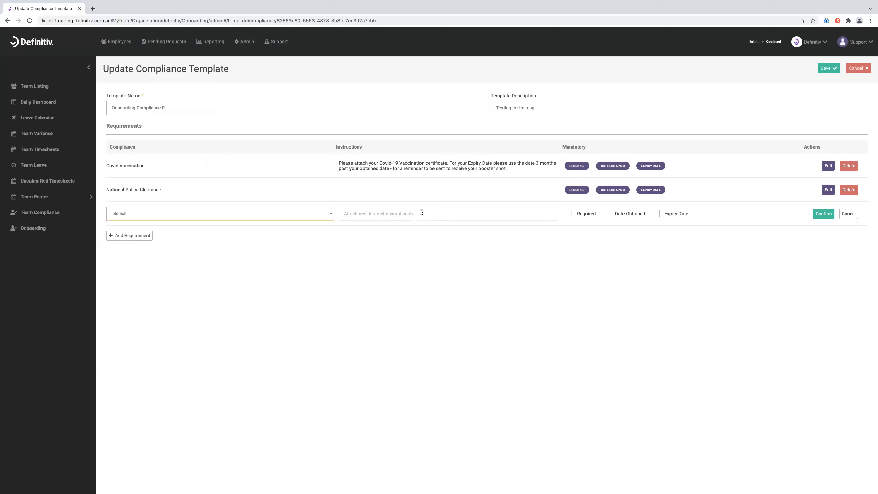
click(849, 214)
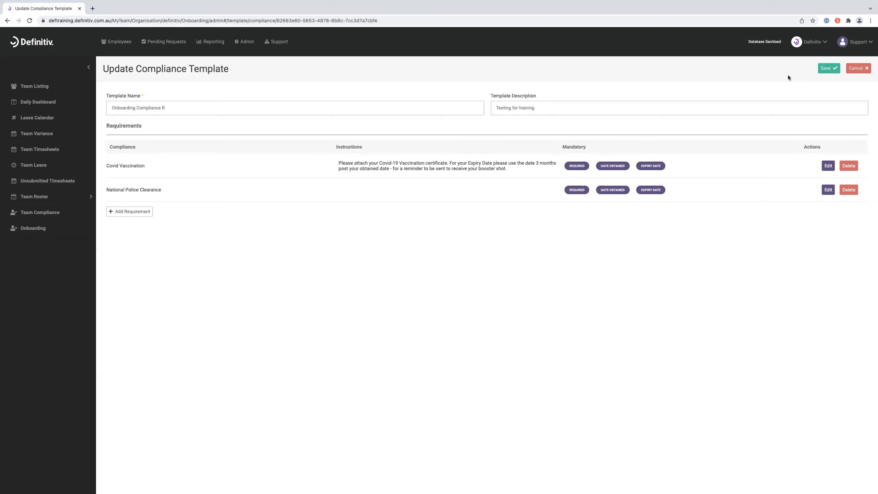
click(824, 72)
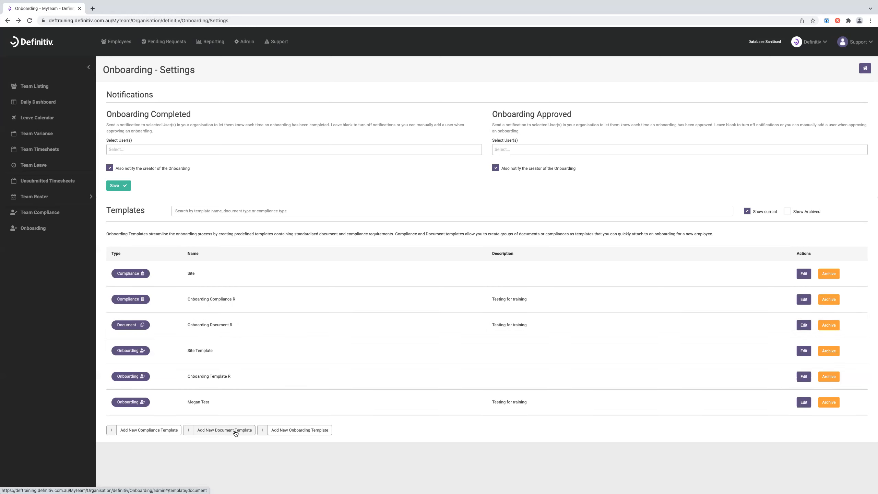
- Open Onboarding Document R and browse document types for a new document without choosing one
click(804, 325)
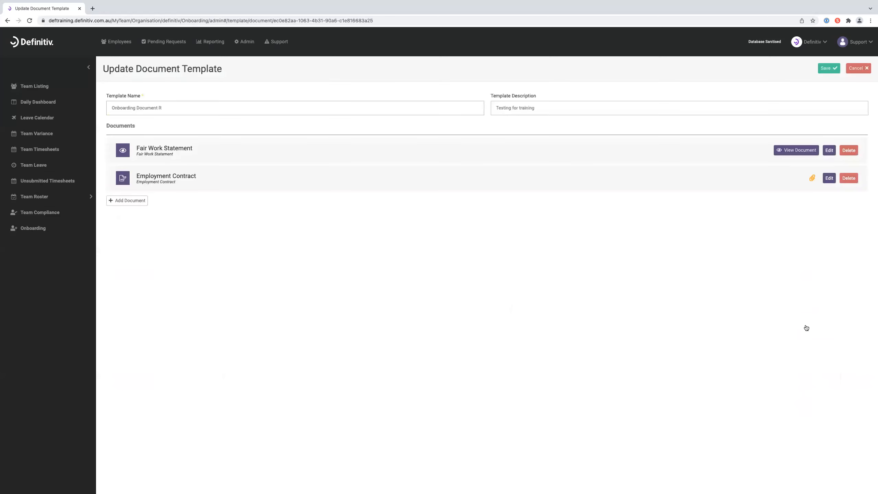
click(134, 204)
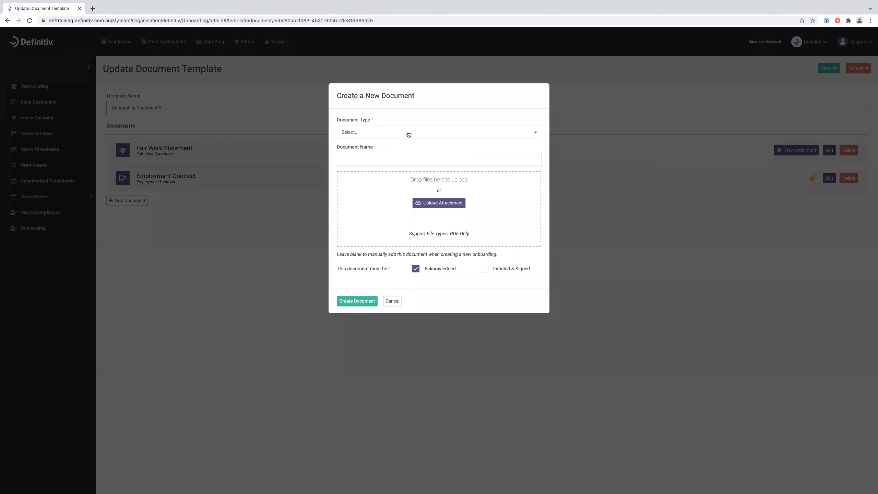
click(409, 133)
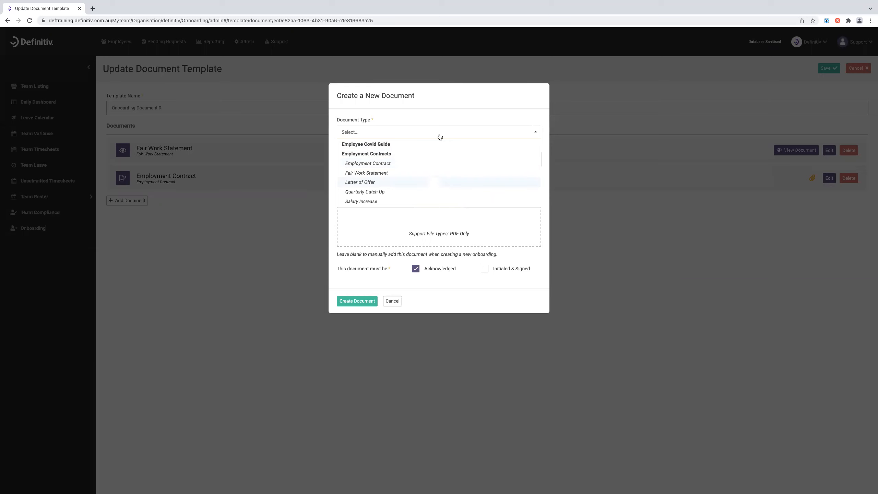
click(448, 102)
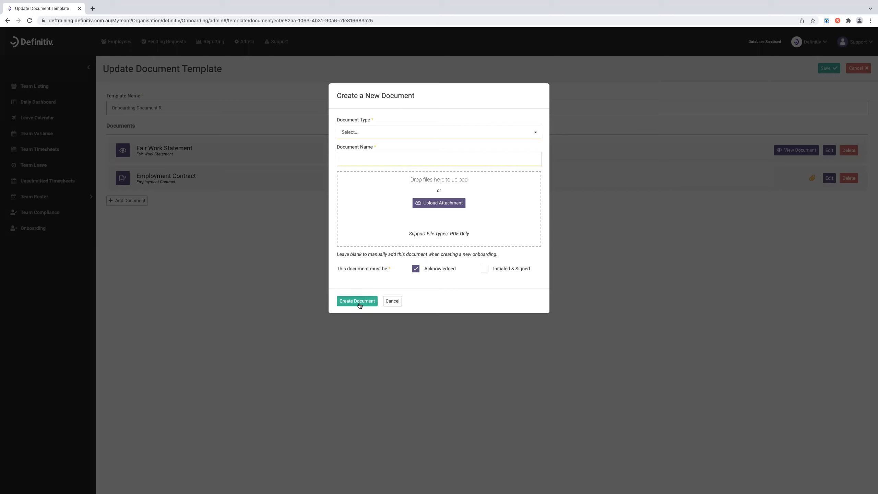
- Cancel the new document, save Onboarding Document R, and start a new onboarding template
click(393, 301)
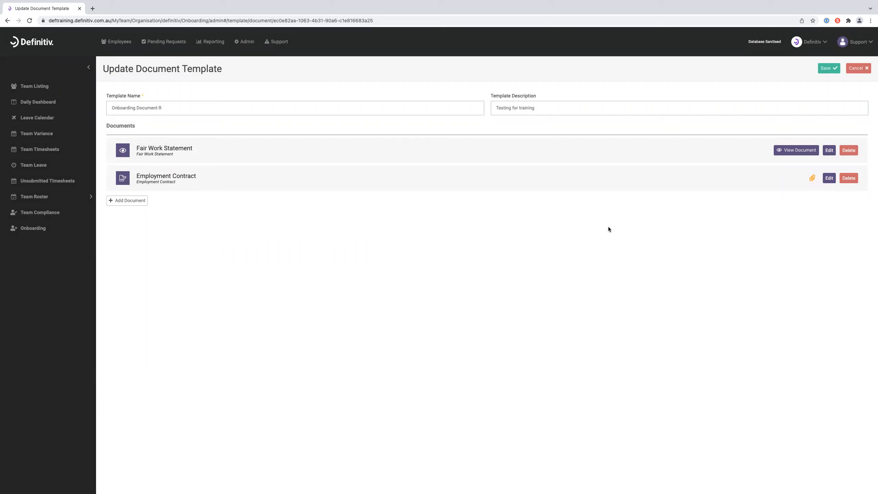
click(822, 70)
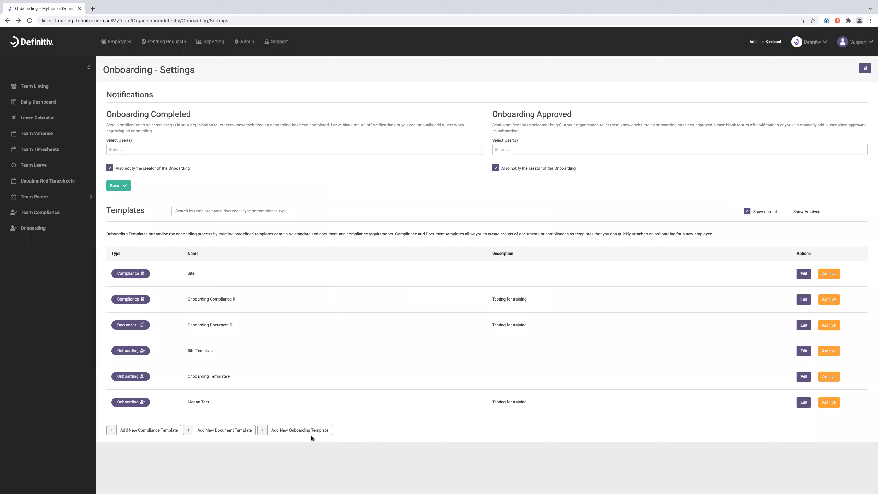
click(312, 430)
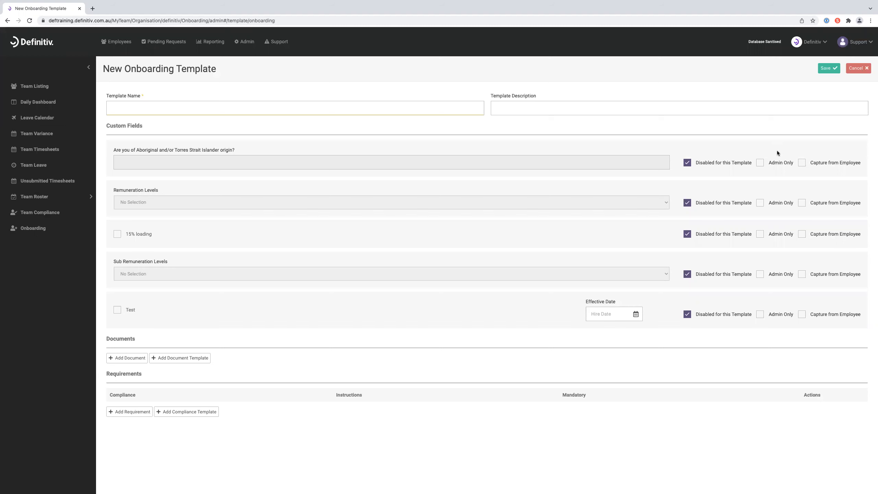
click(860, 71)
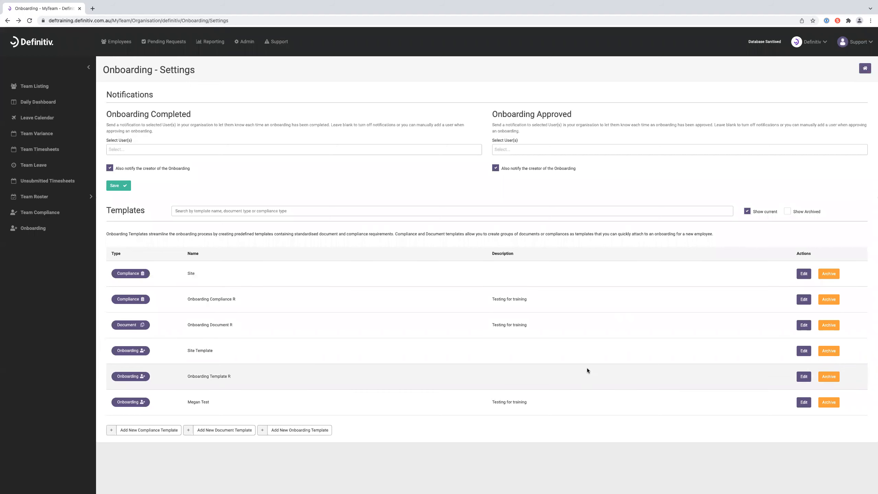
- Edit Onboarding Template R to review its Contract and Fair Work Statement documents
click(802, 377)
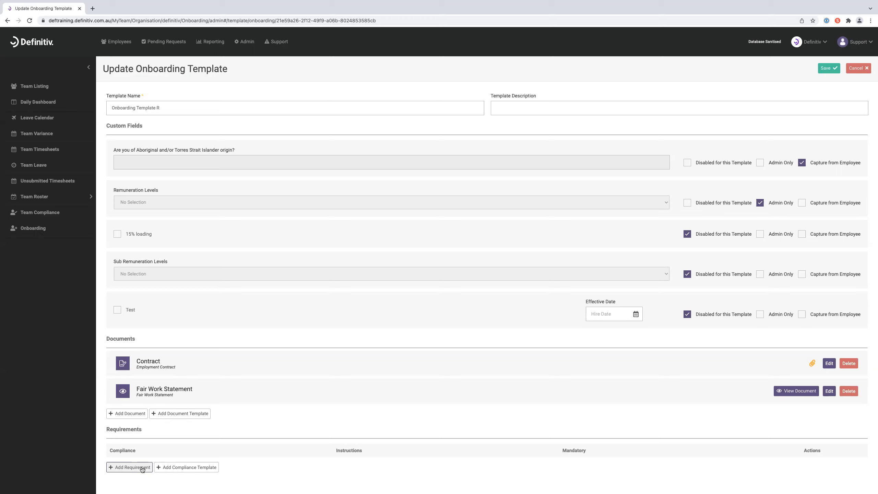
- Cancel editing Onboarding Template R, returning to Onboarding Settings with no changes
click(858, 68)
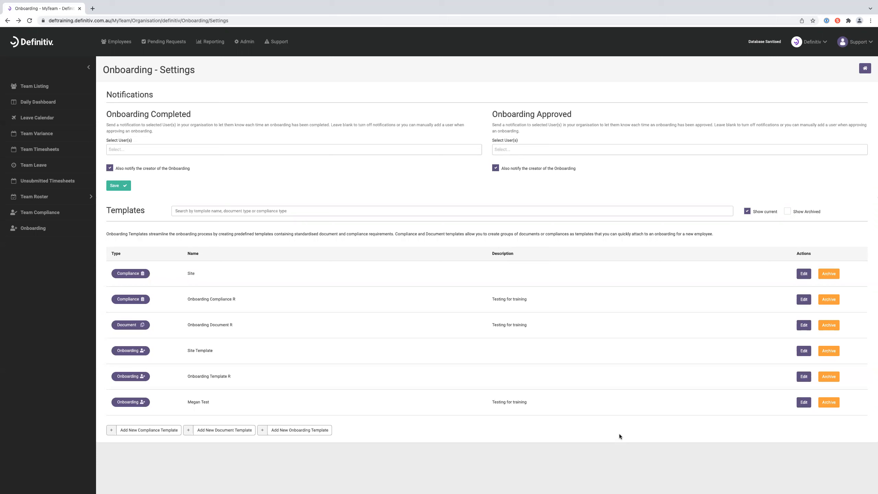
- Go home to the onboardings list and open the New onboarding dialog
click(865, 69)
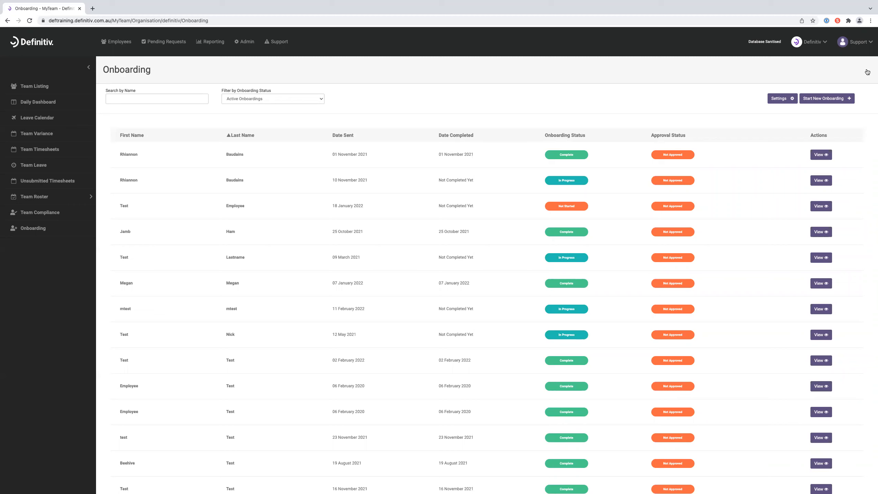
click(841, 99)
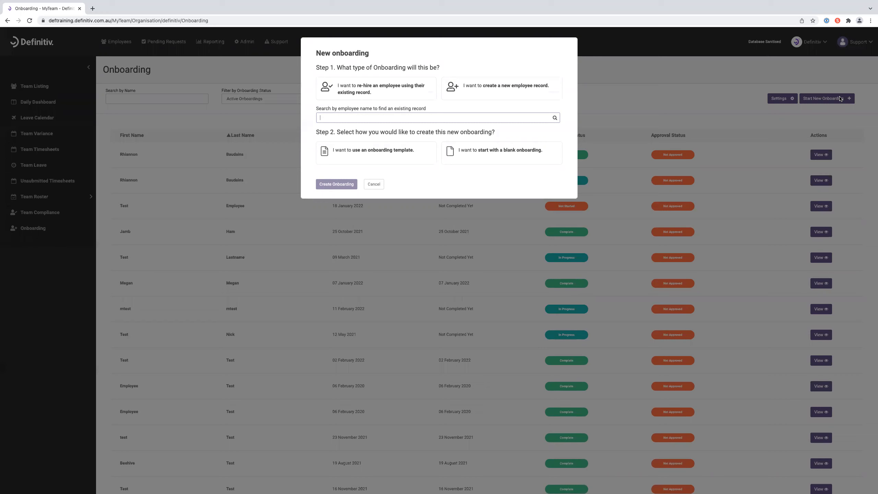
- Choose a new employee record instead of a re-hire and create the onboarding from Onboarding Template R
click(380, 86)
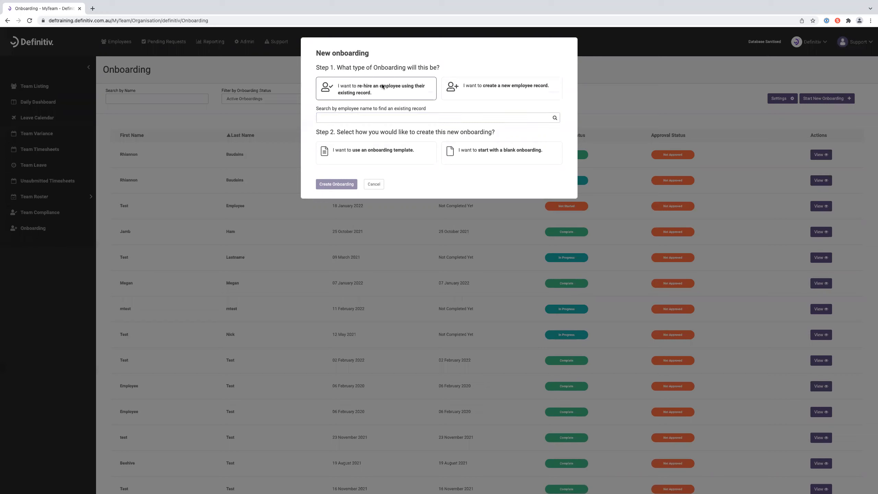
click(406, 117)
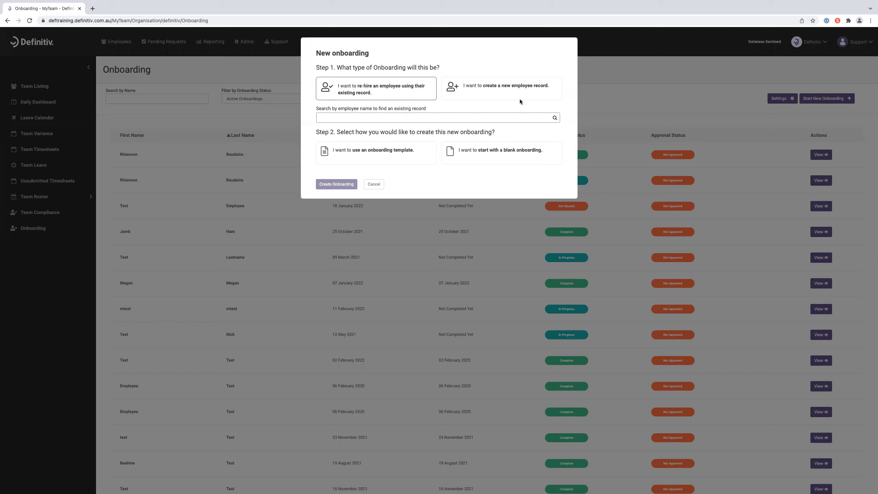
click(528, 88)
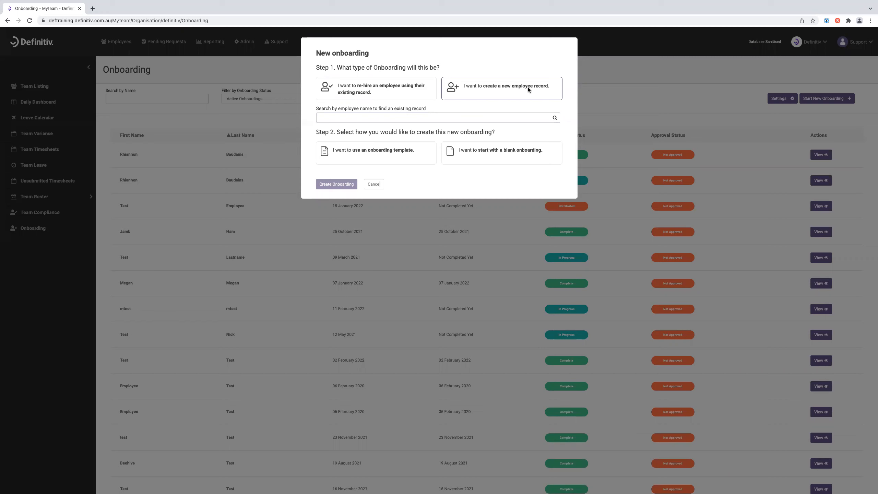
click(396, 153)
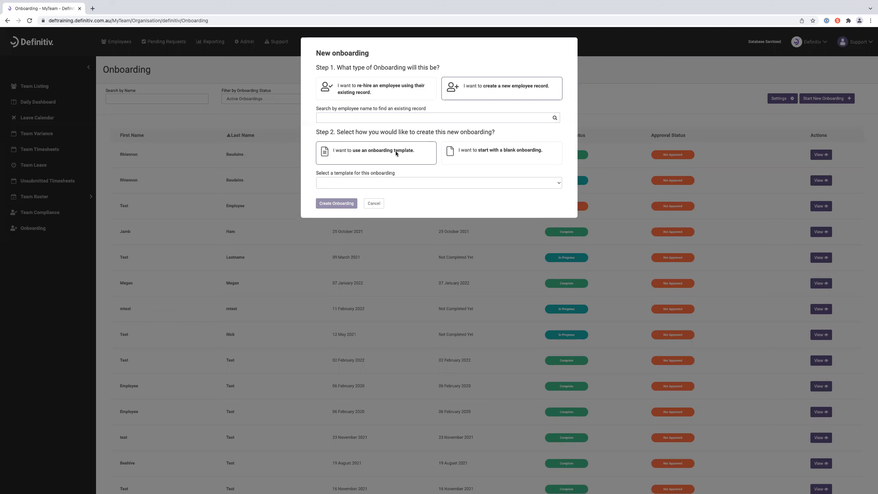
click(466, 183)
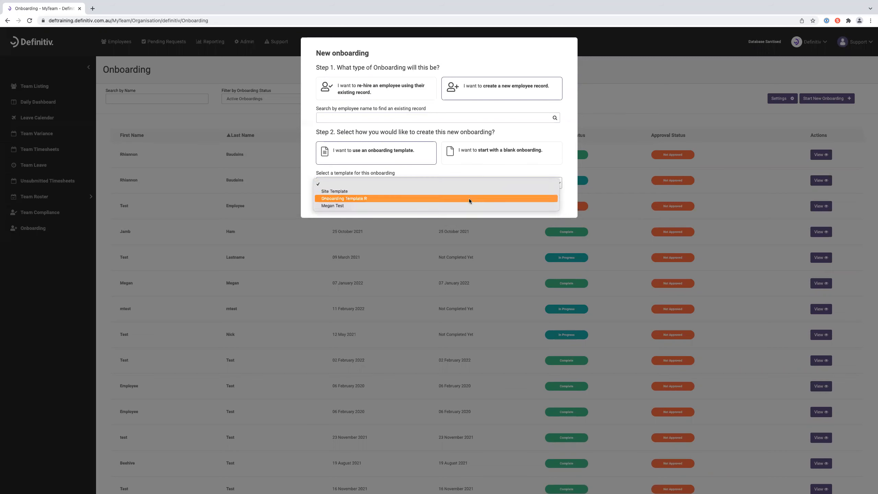
click(469, 200)
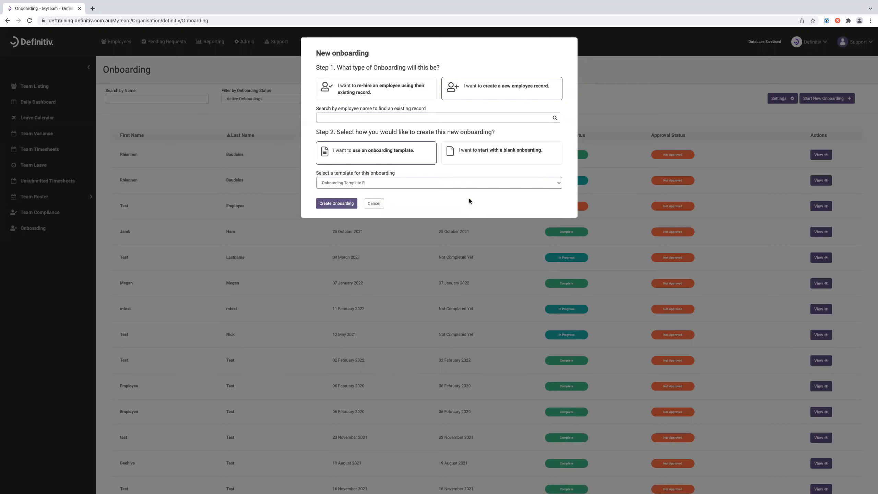
click(339, 202)
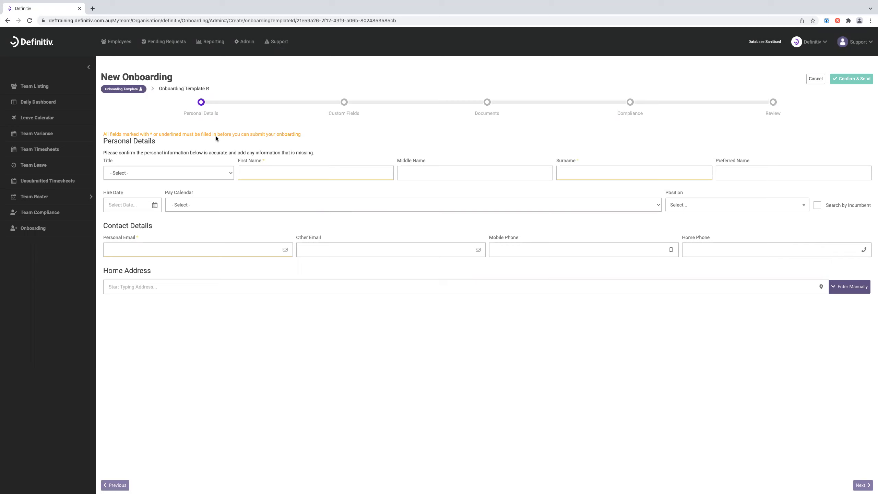
click(291, 171)
- Enter the new starter's first name and capitalised surname
text(Definitiv)
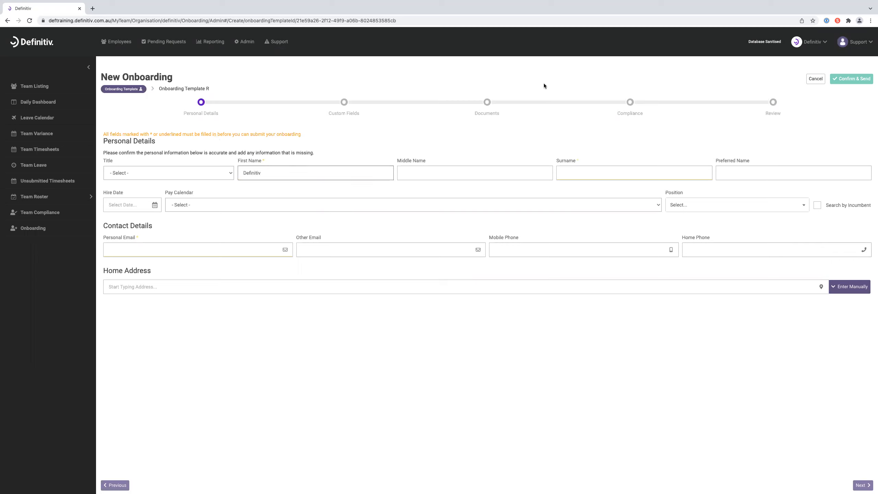
click(619, 168)
text(a)
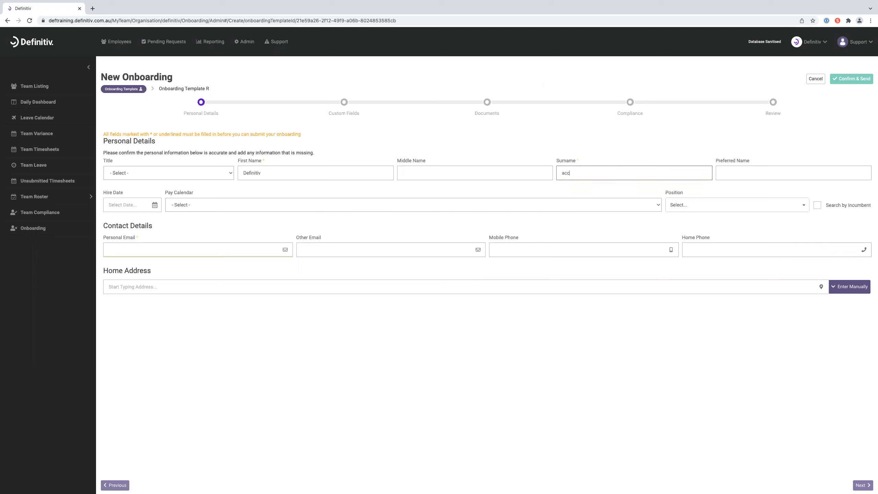
text(cc)
key(BackSpace)
key(BackSpace)
key(BackSpace)
text(Acce)
- Fill the personal email from a saved address and advance to Custom Fields
click(133, 245)
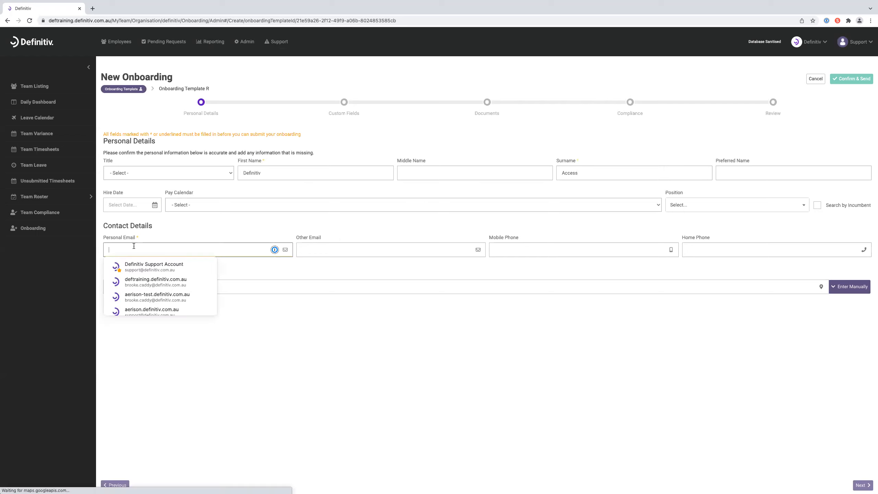
click(154, 281)
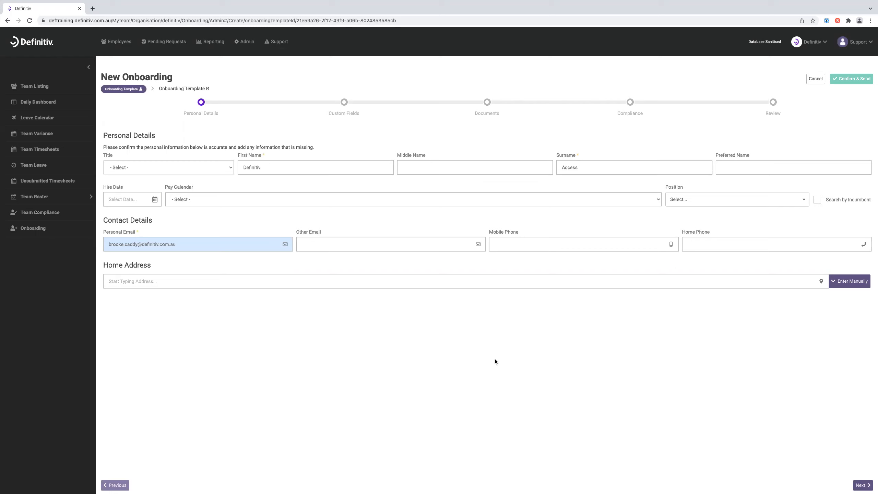
click(861, 485)
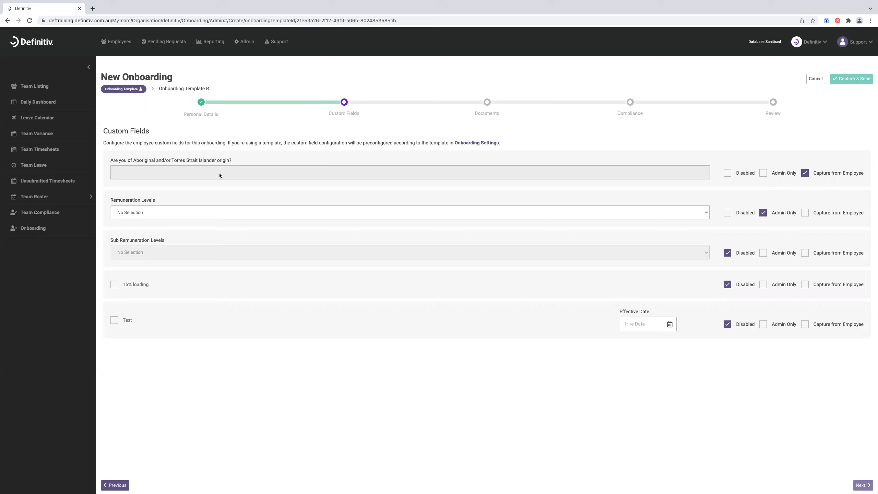
- Set the Remuneration Level to L5 and advance to the Documents step
click(150, 213)
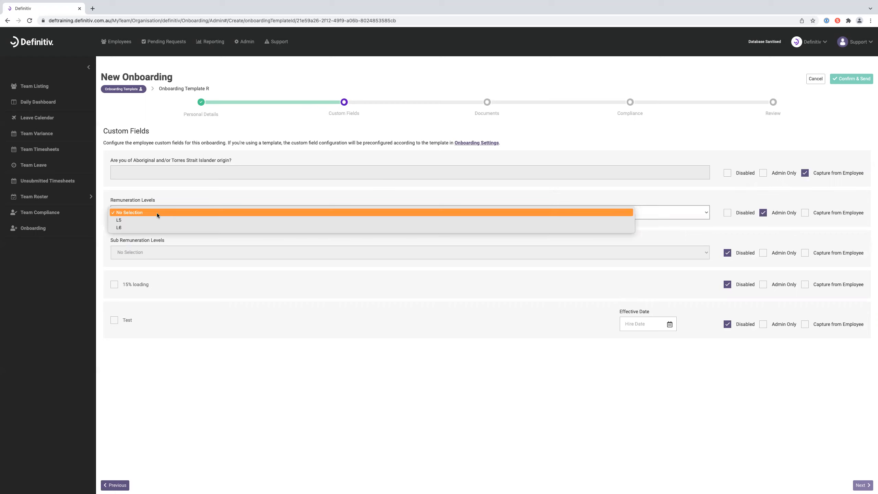
click(156, 220)
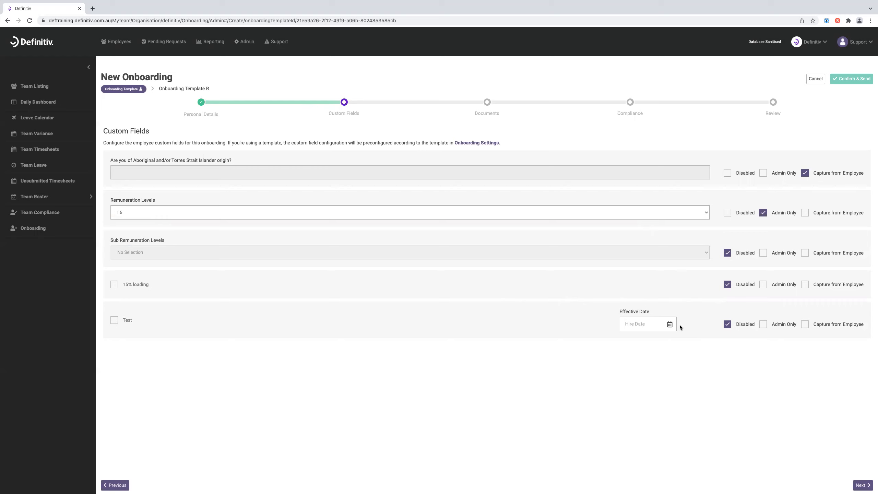
click(861, 486)
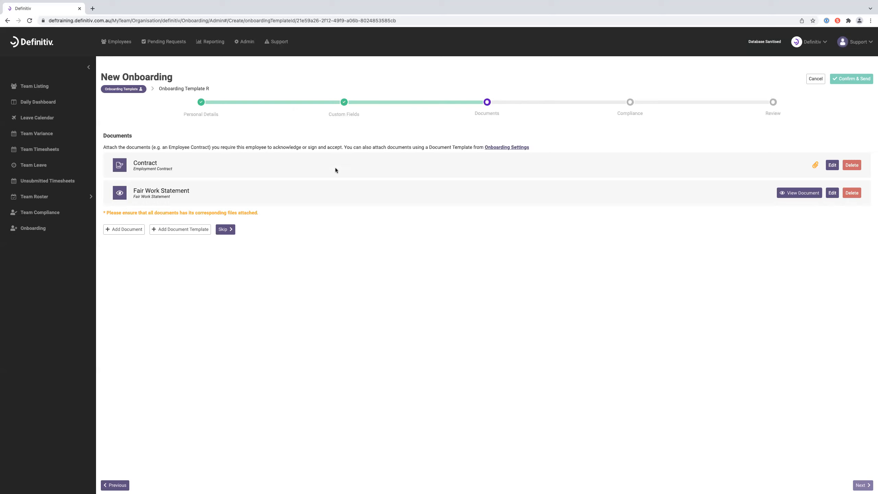
- View the Fair Work Statement attachment in a new tab
click(801, 193)
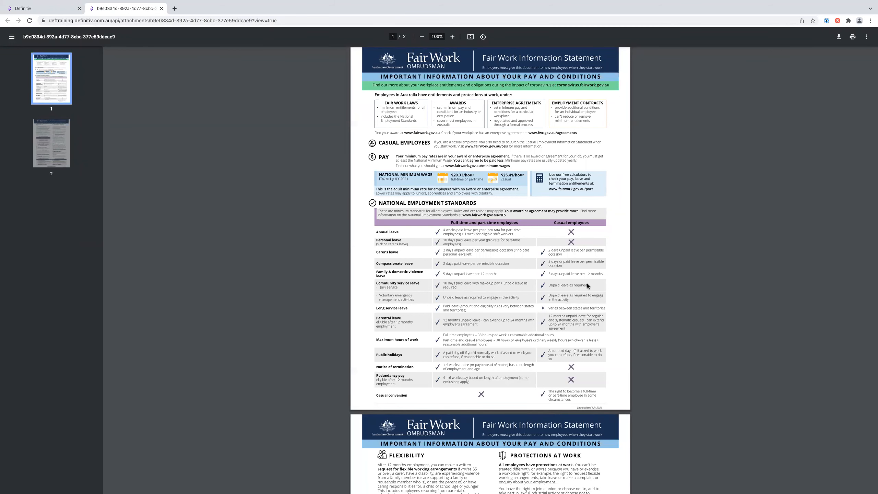
click(161, 8)
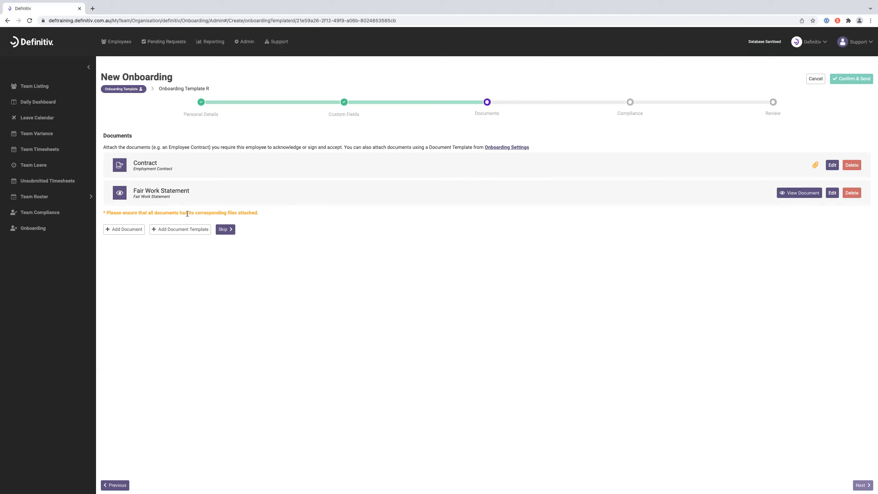
drag(238, 214, 227, 214)
click(309, 231)
- Attach Onboarding Contract Example.pdf to the Contract document, save it, and continue to Compliance
click(836, 166)
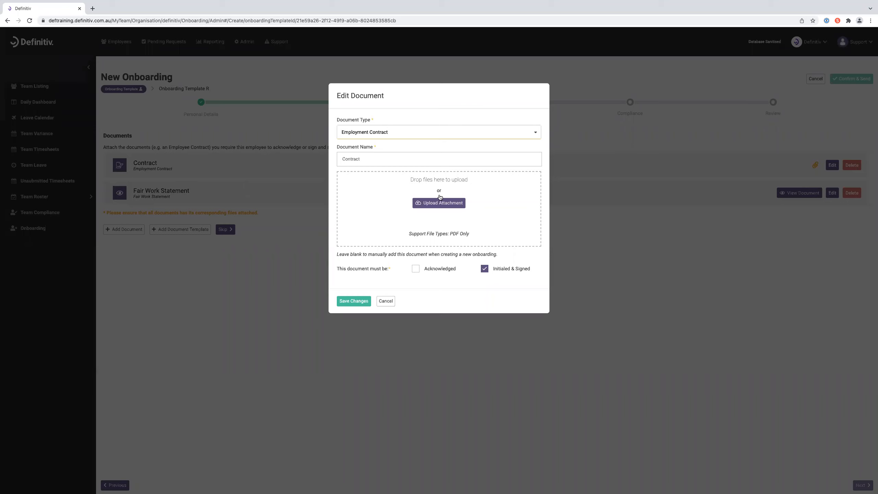
click(441, 204)
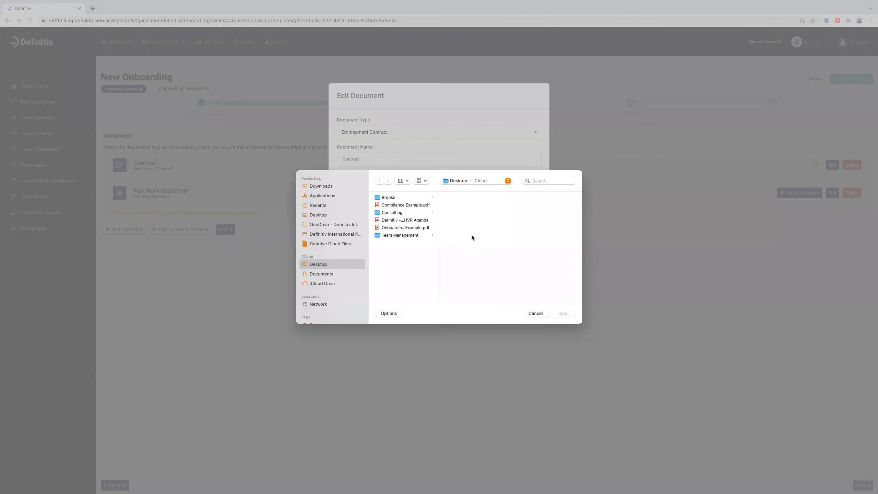
click(409, 228)
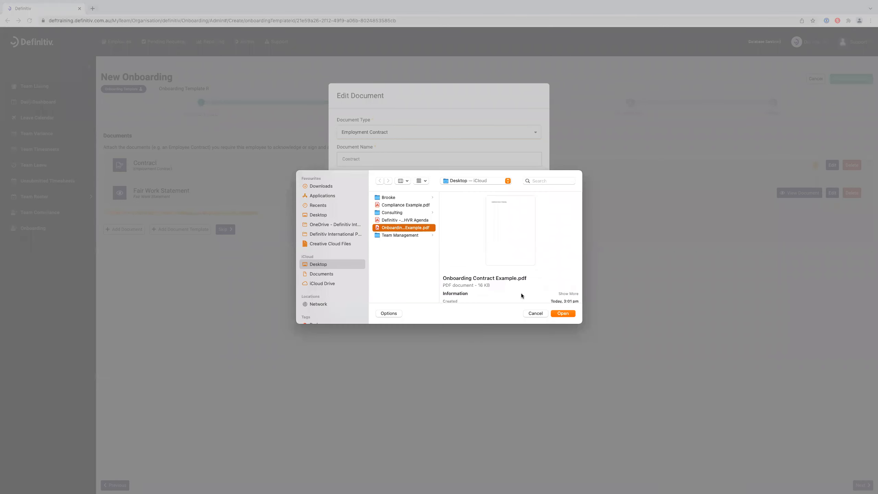
click(566, 314)
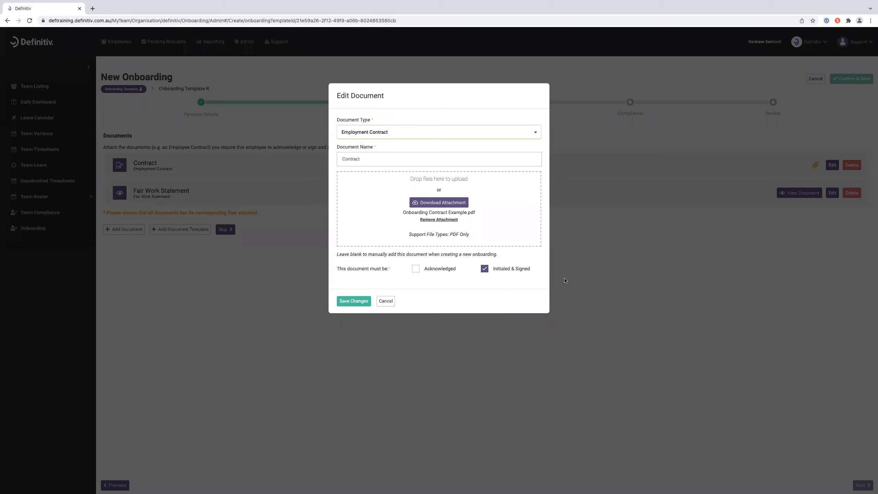
click(356, 302)
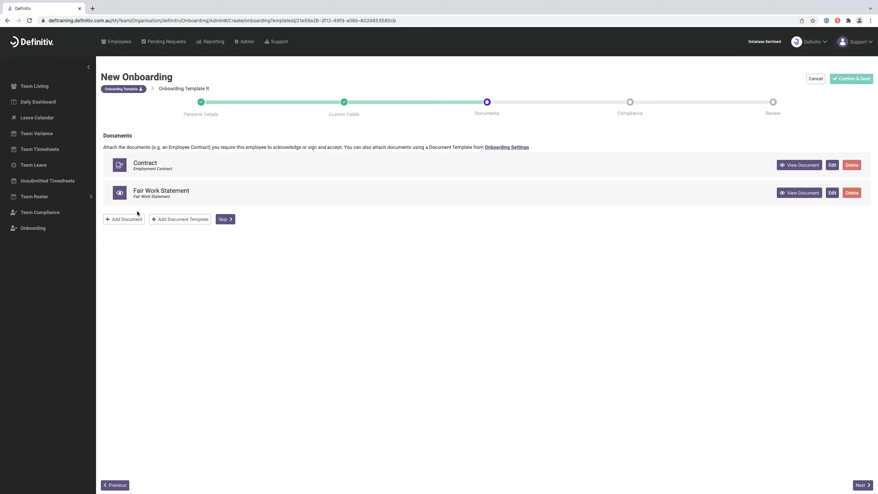
click(863, 485)
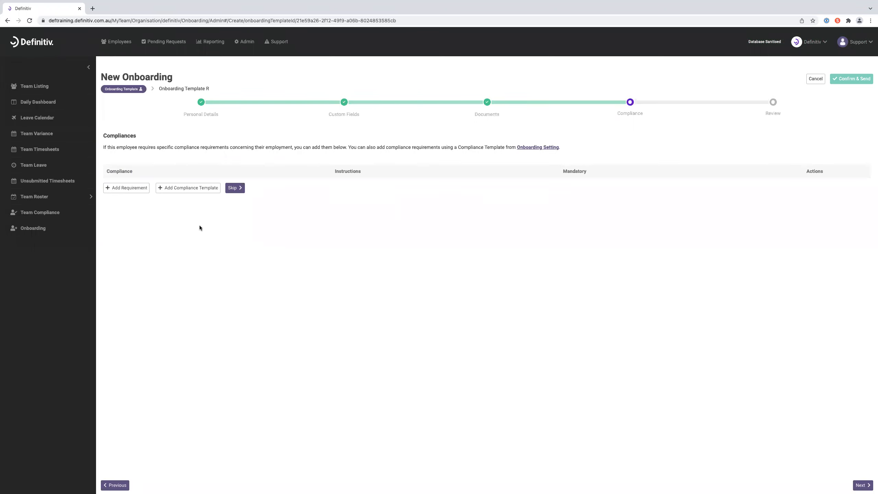
- Apply the Onboarding Compliance R template to add Covid Vaccination and National Police Clearance requirements
click(186, 189)
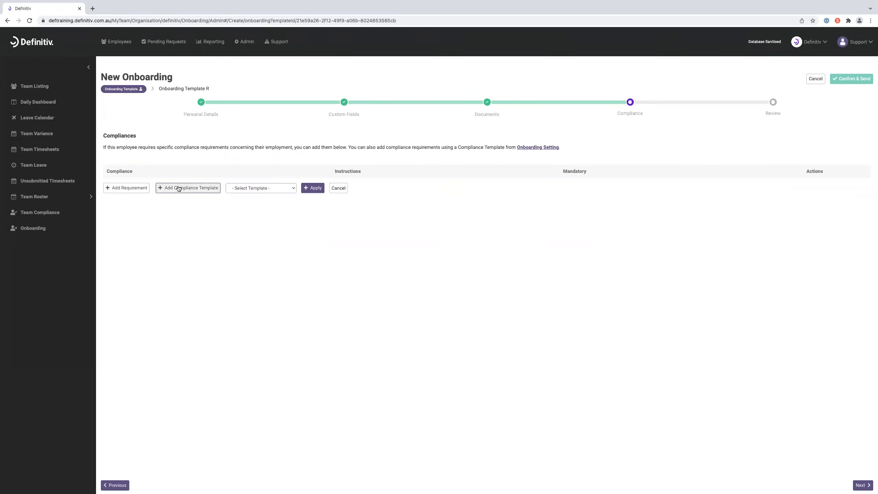
click(280, 188)
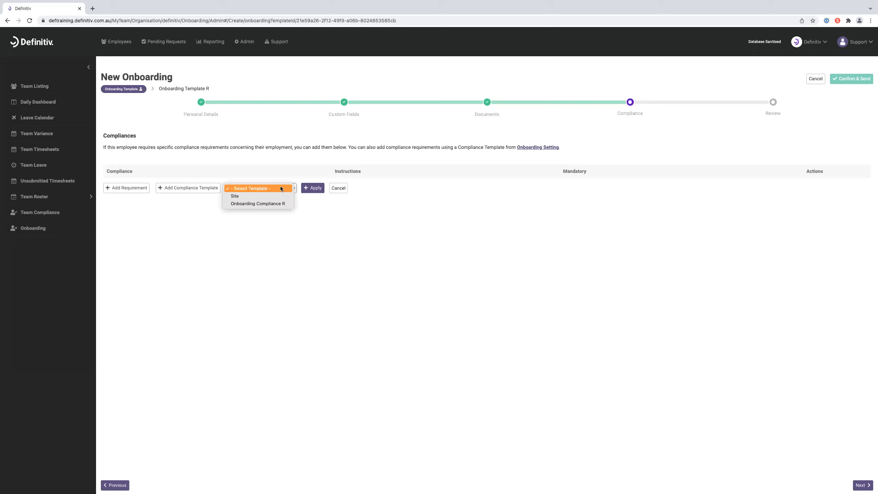
click(278, 203)
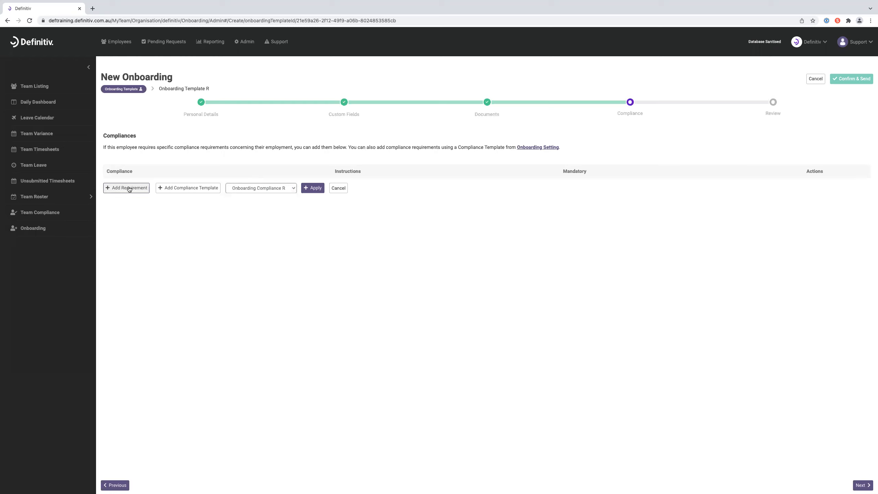
click(320, 189)
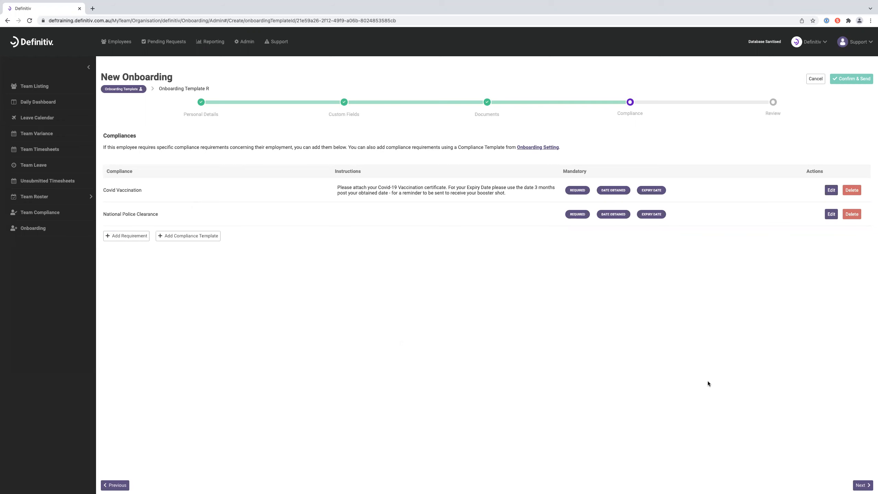
- On Onboarding Review, tick Collect Tax File Declaration so all three settings are enabled
click(863, 486)
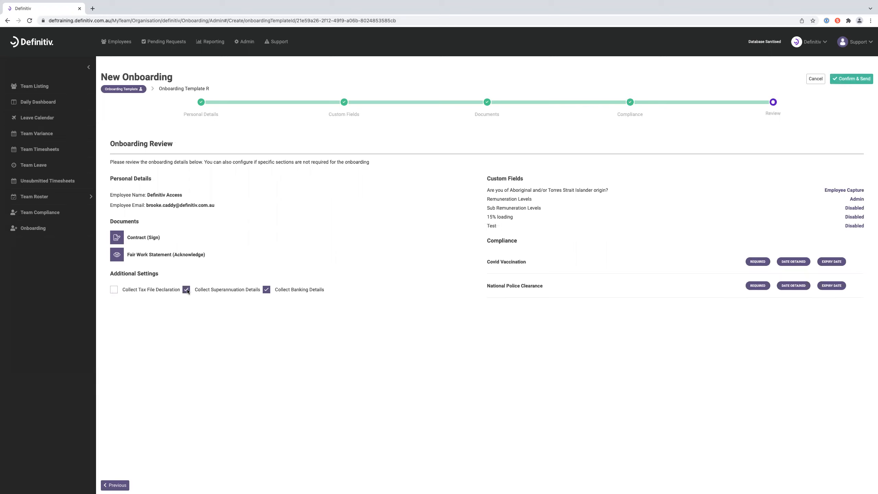
click(266, 290)
- Confirm & Send the onboarding to the employee, then bring up Outlook
click(843, 80)
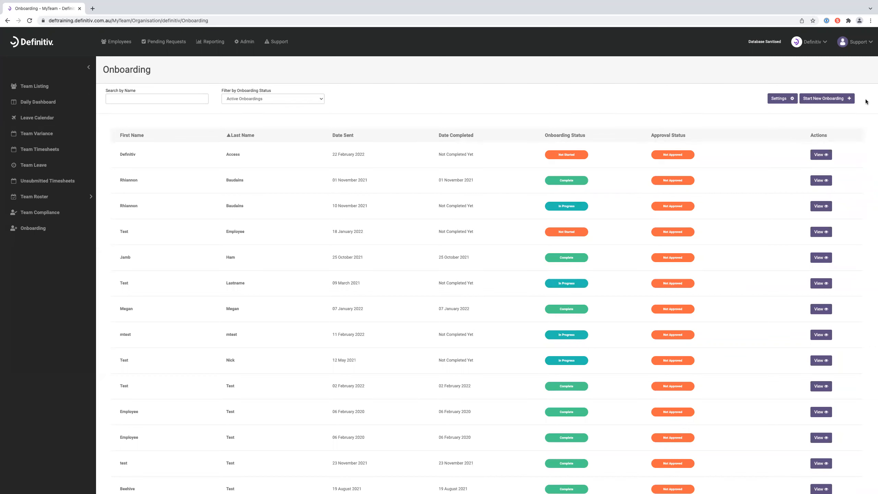
mouse_move(434, 488)
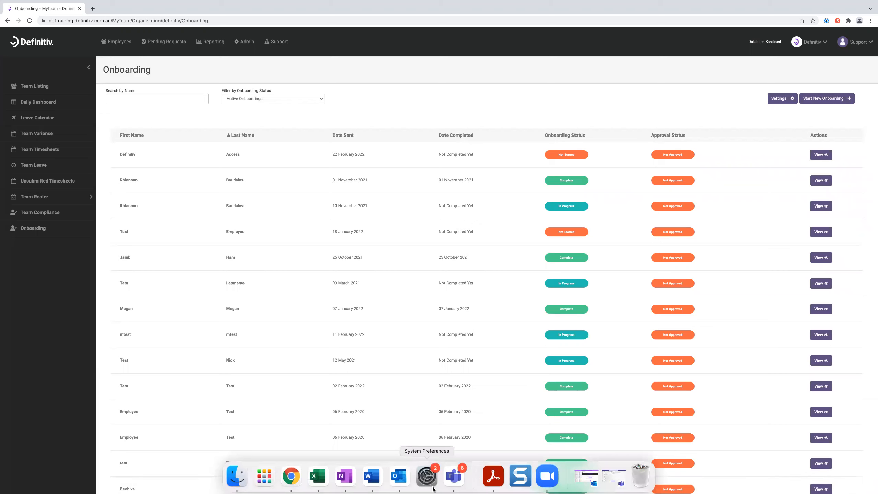
click(399, 476)
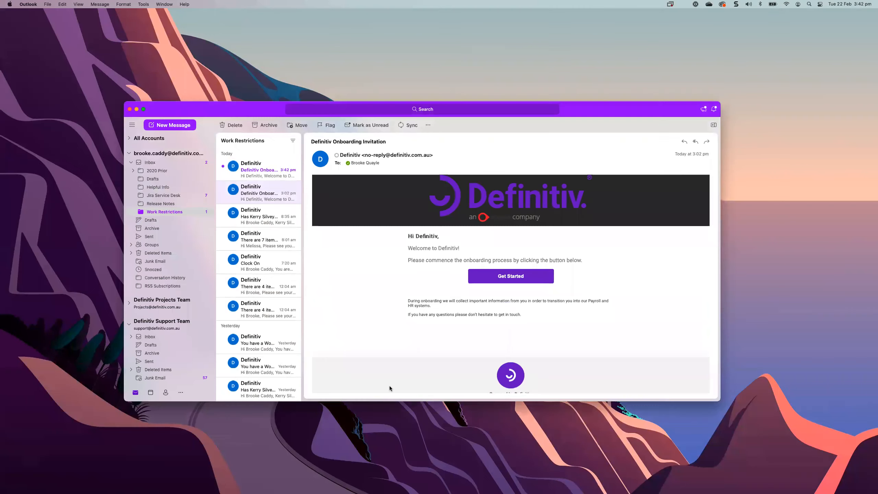
- Open the Definitiv Onboarding Invitation email in a full-screen window and review its welcome line
double_click(264, 173)
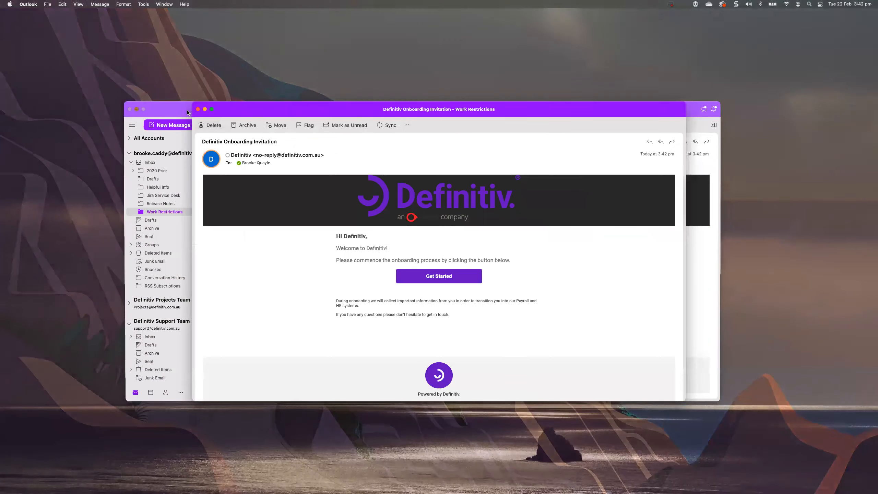
click(212, 109)
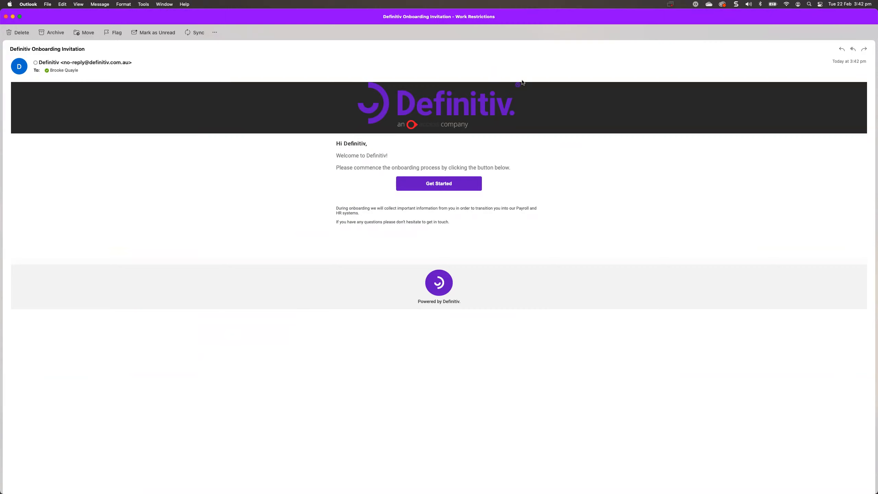
drag(336, 155, 397, 154)
click(526, 194)
- Follow the email's Get Started link and begin onboarding as the employee
click(436, 185)
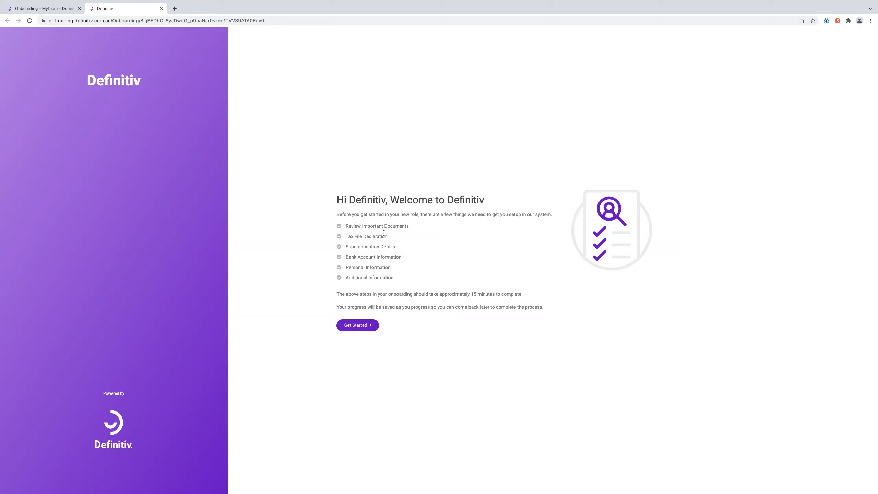
click(358, 324)
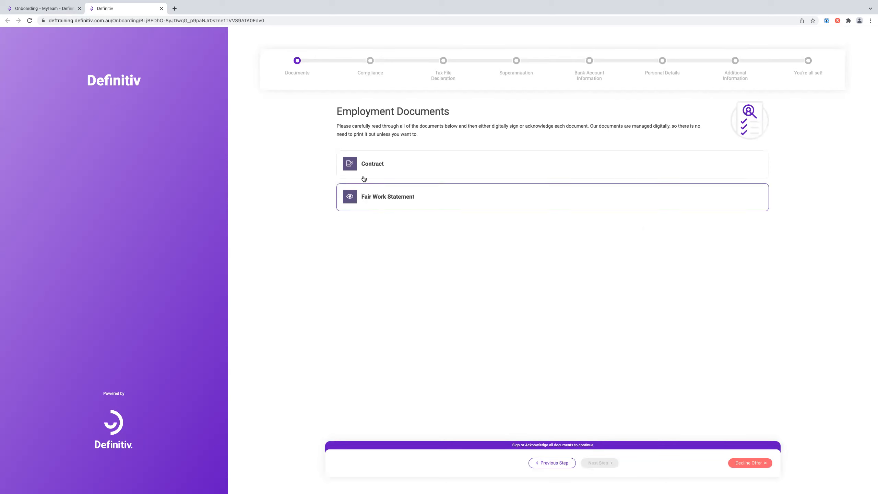
- Read the Contract, draw a signature (redrawn once), and sign and accept it
click(384, 169)
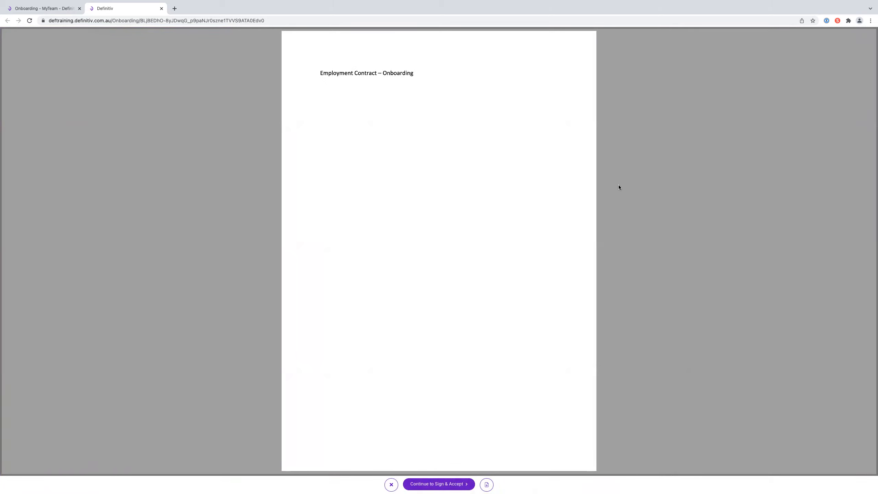
click(451, 484)
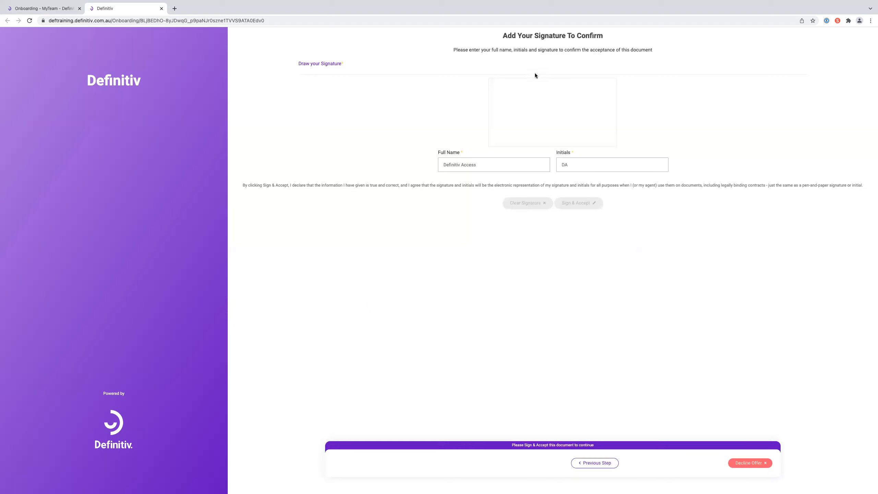
mouse_move(562, 141)
mouse_down()
mouse_move(532, 94)
mouse_move(581, 123)
mouse_up()
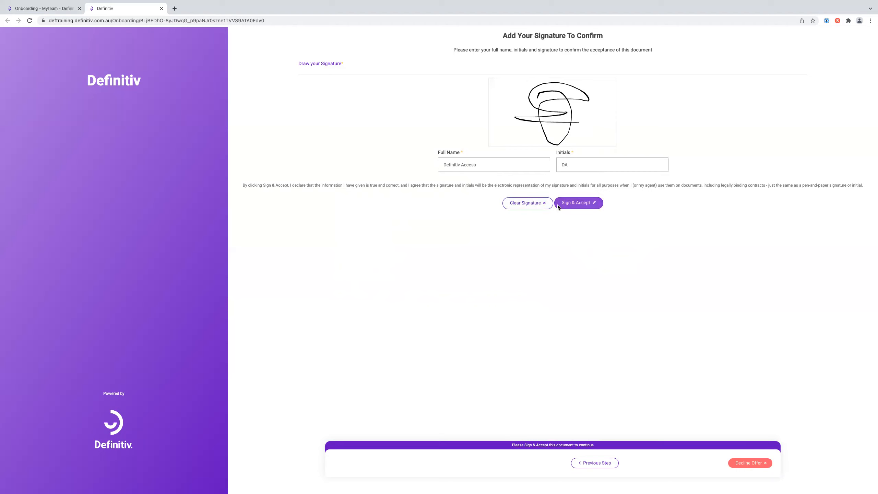
click(525, 202)
mouse_move(546, 104)
mouse_down()
mouse_move(582, 86)
mouse_move(555, 130)
mouse_move(582, 119)
mouse_up()
click(590, 204)
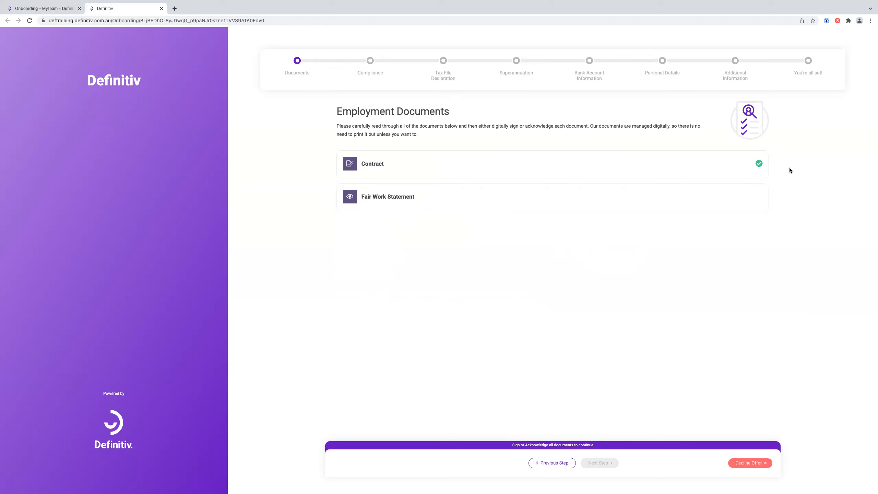
- Read through the Fair Work Information Statement and acknowledge it
click(535, 193)
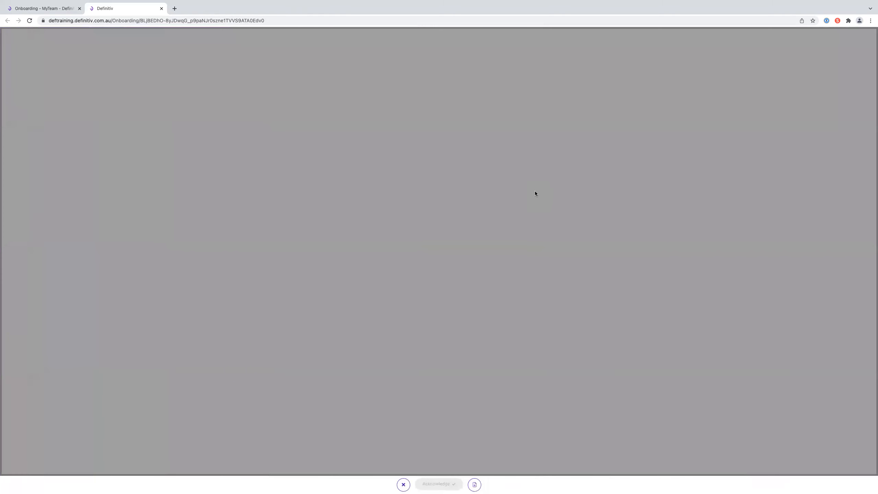
scroll(535, 193, down, 6)
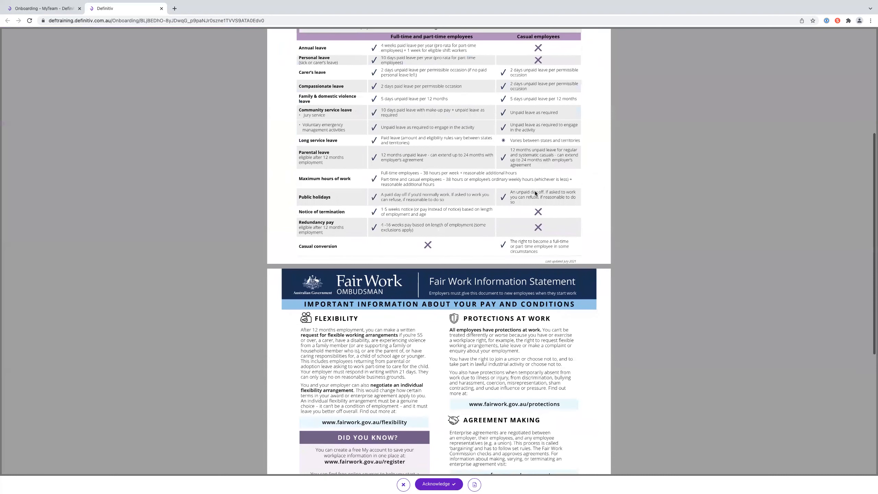
click(451, 484)
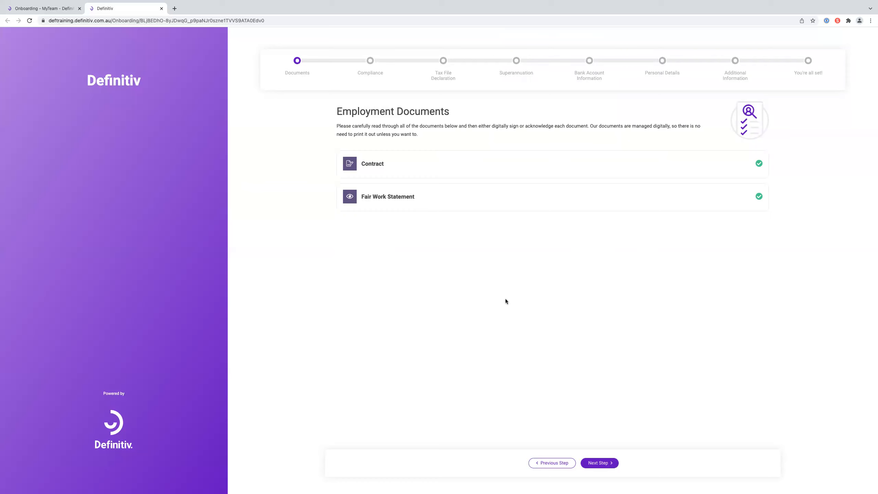
- Give the police clearance an obtained date of 01/02/2022 and expiry 05/08/2022
click(604, 464)
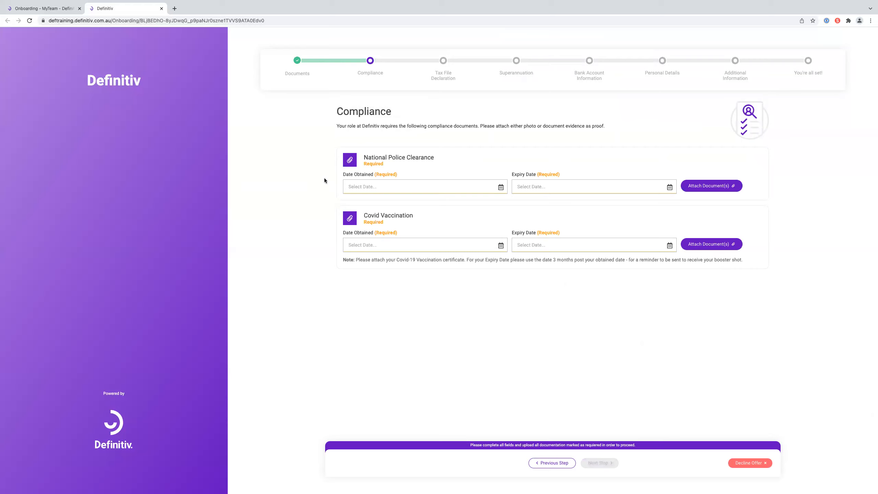
click(498, 188)
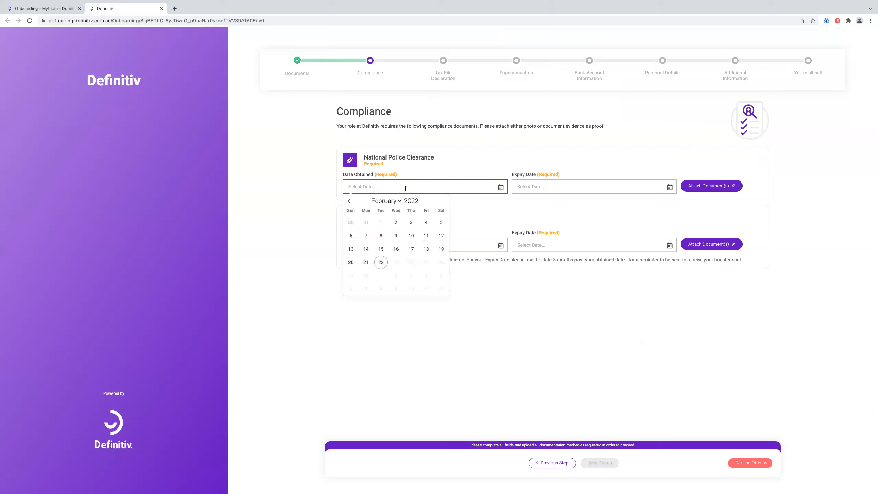
click(382, 221)
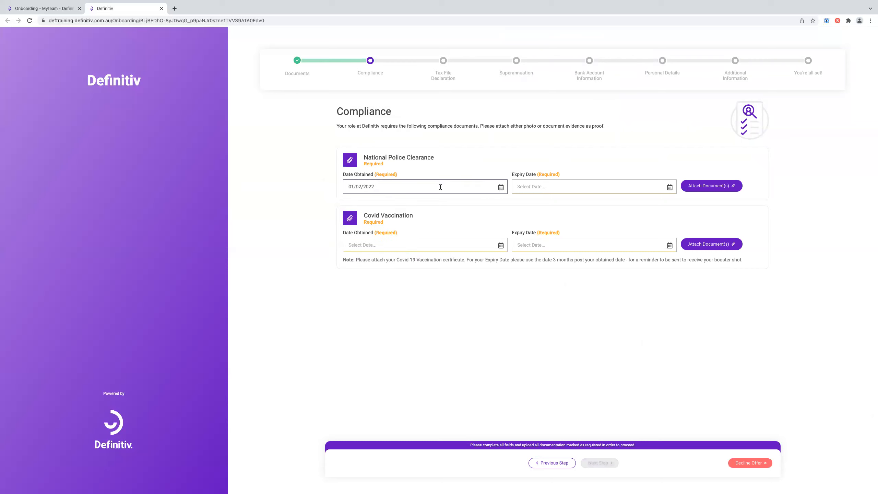
click(670, 187)
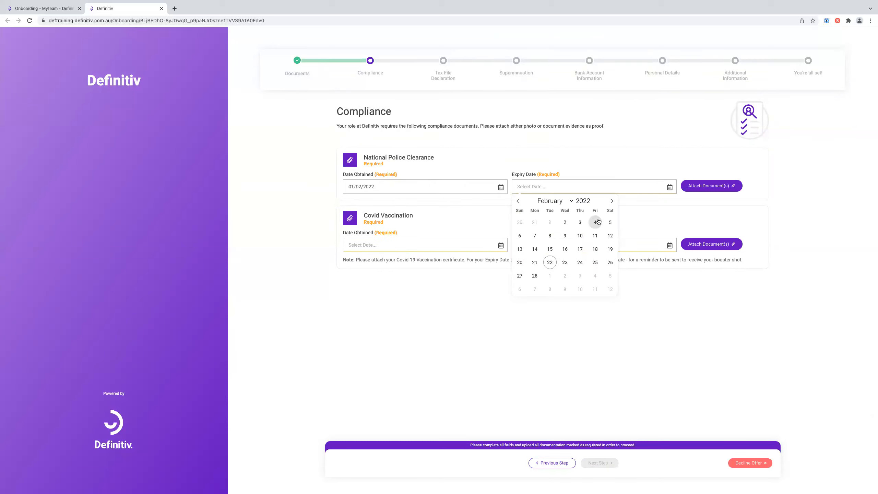
click(612, 201)
click(612, 201)
click(611, 201)
click(612, 201)
click(612, 201)
click(612, 201)
click(594, 222)
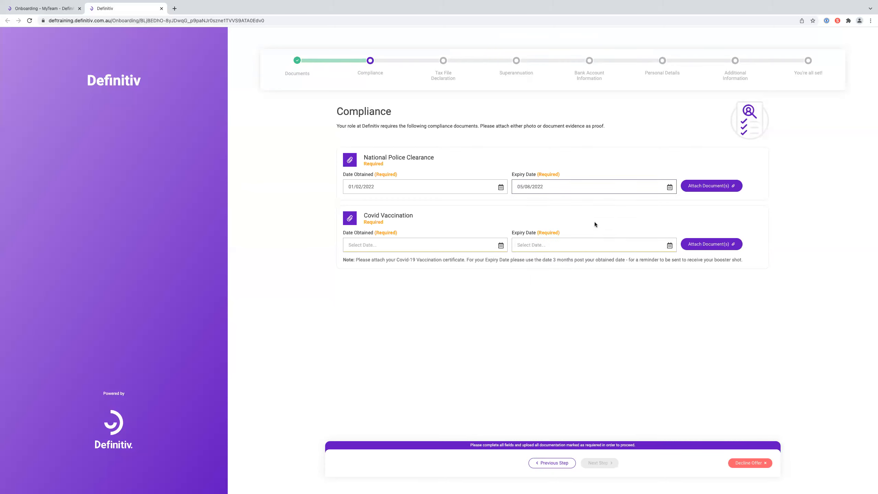
- Give the Covid vaccination an obtained date of 01/02/2022 and expiry 01/05/2022
drag(356, 260, 760, 262)
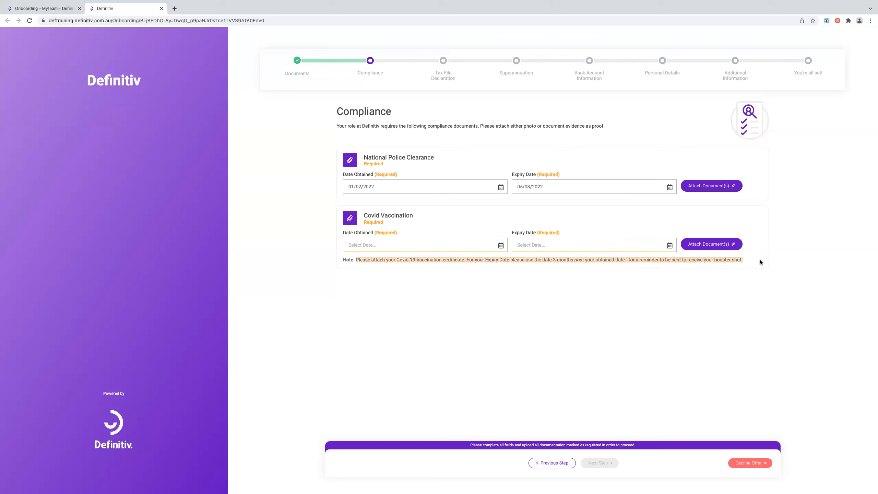
click(746, 287)
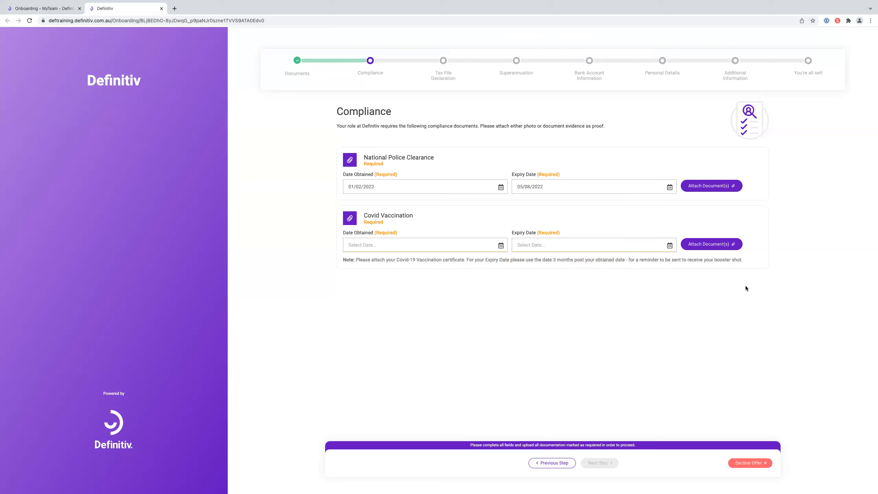
click(496, 245)
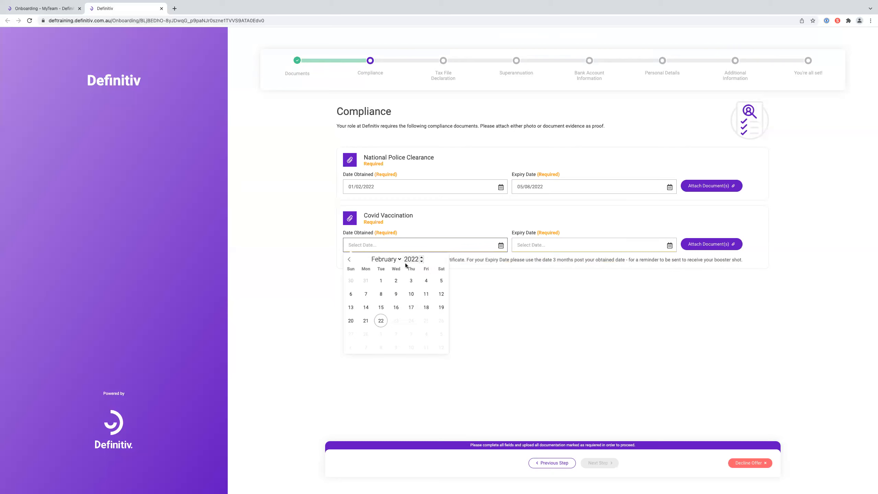
click(381, 280)
click(653, 245)
click(612, 260)
click(613, 260)
click(613, 259)
click(520, 281)
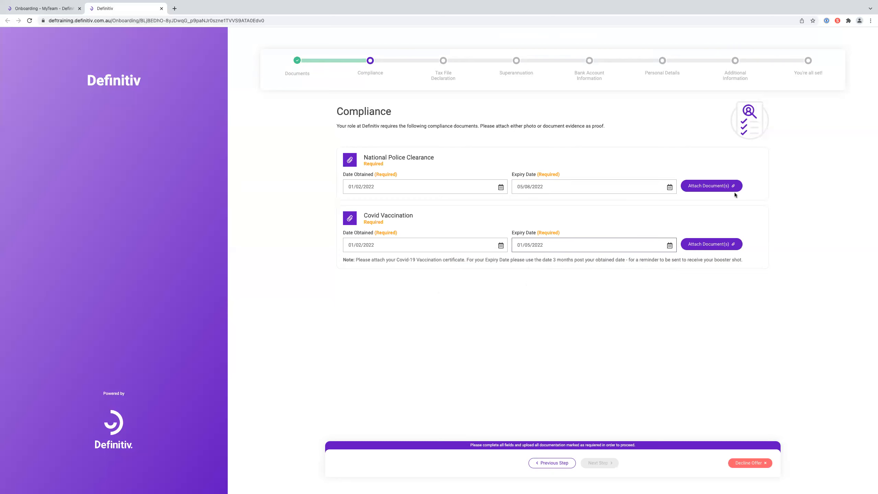
- Attach Compliance Example.pdf to both the police clearance and the vaccination record
click(710, 189)
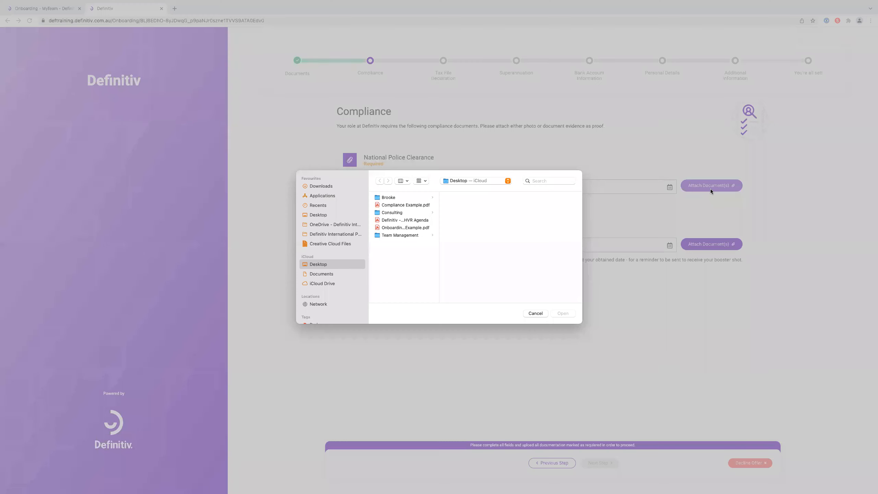
click(399, 205)
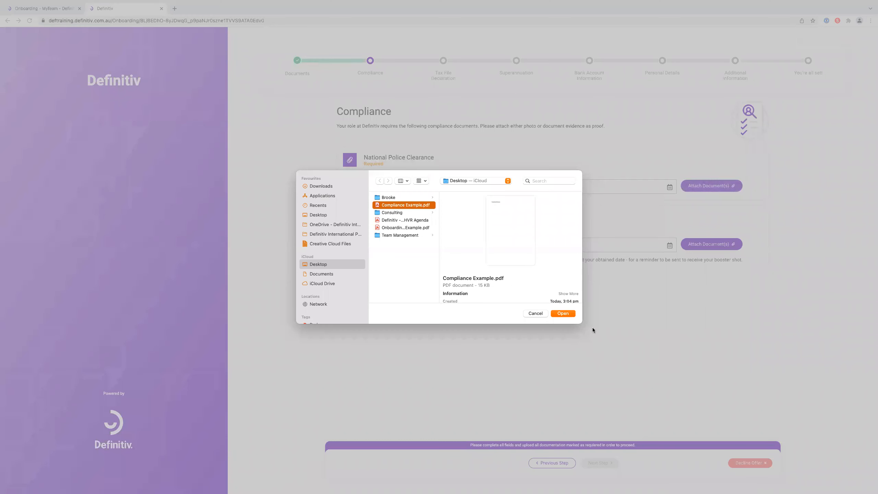
click(564, 313)
click(711, 267)
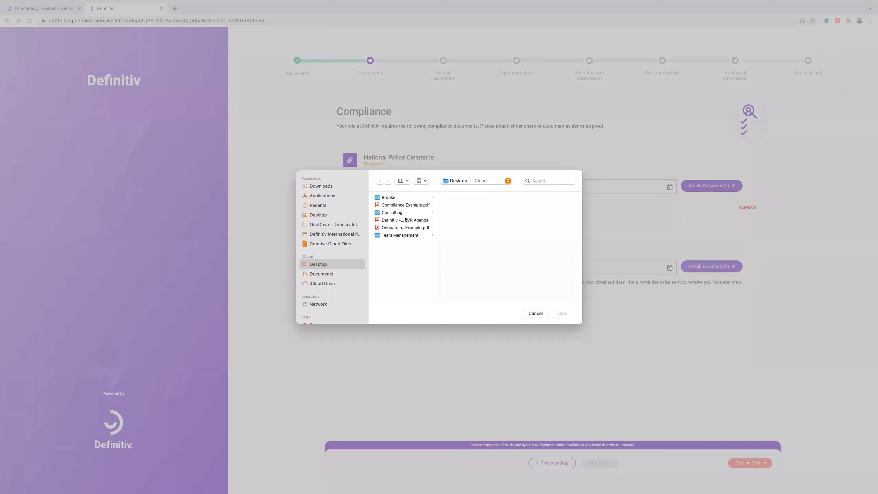
click(411, 205)
click(566, 314)
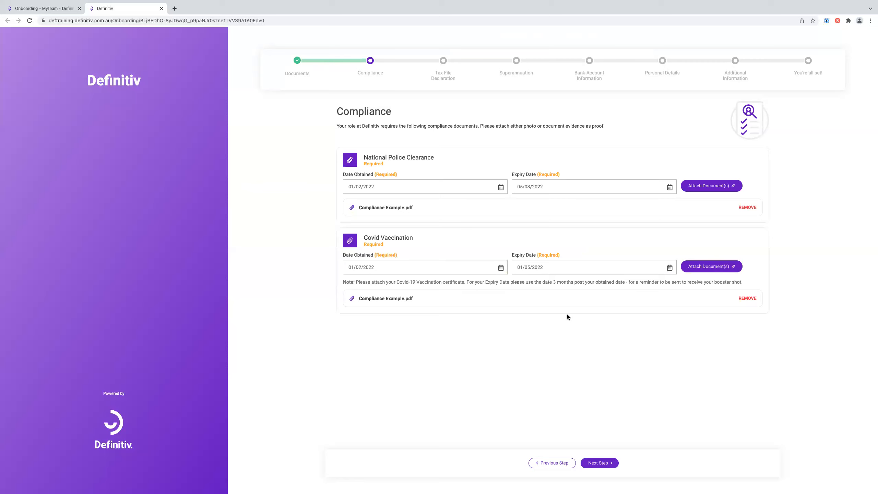
click(601, 463)
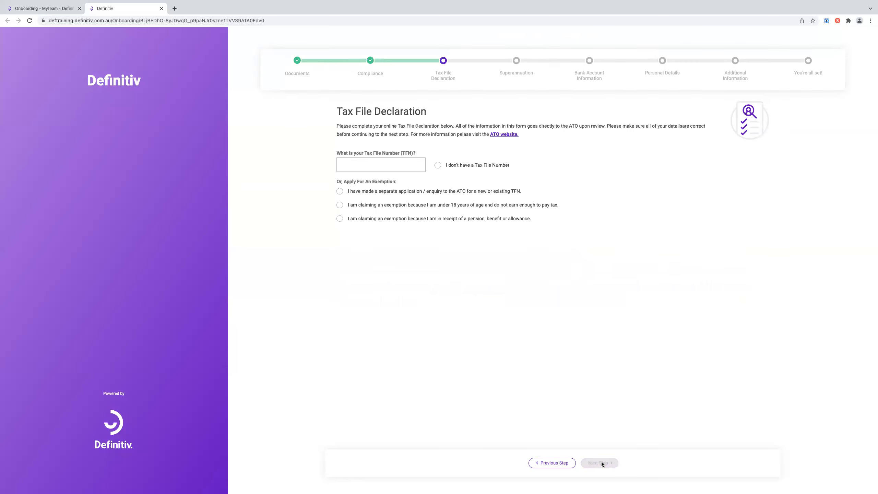
- Enter the employee's tax file number and continue to the declaration questions
click(414, 159)
text(123456782)
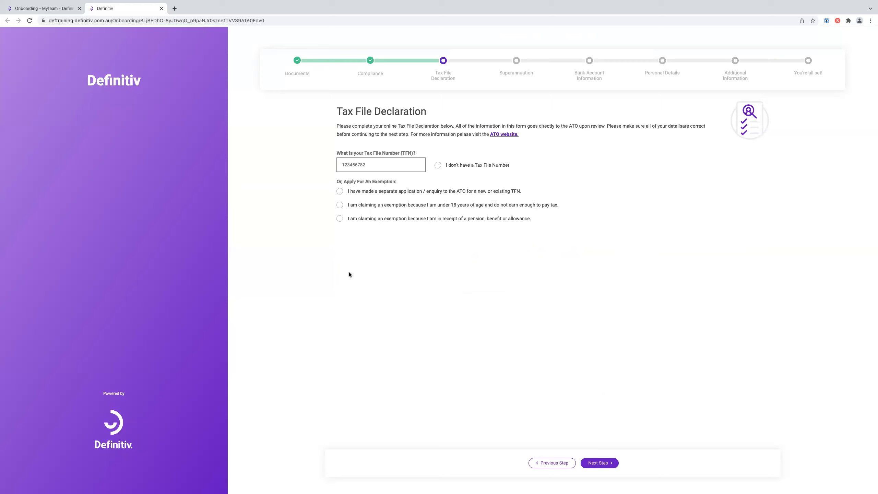
click(489, 249)
click(611, 466)
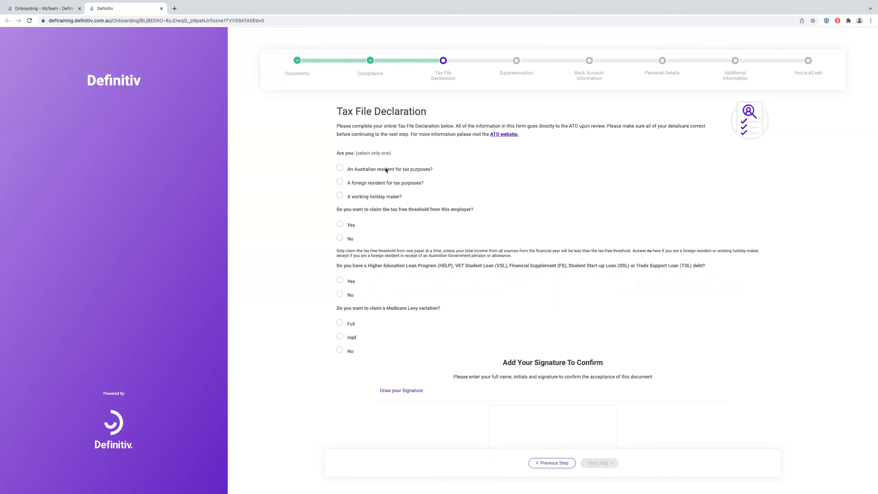
- Declare Australian residency, claim the tax-free threshold, answer No to study loan and Medicare variation, and sign
click(341, 169)
click(341, 221)
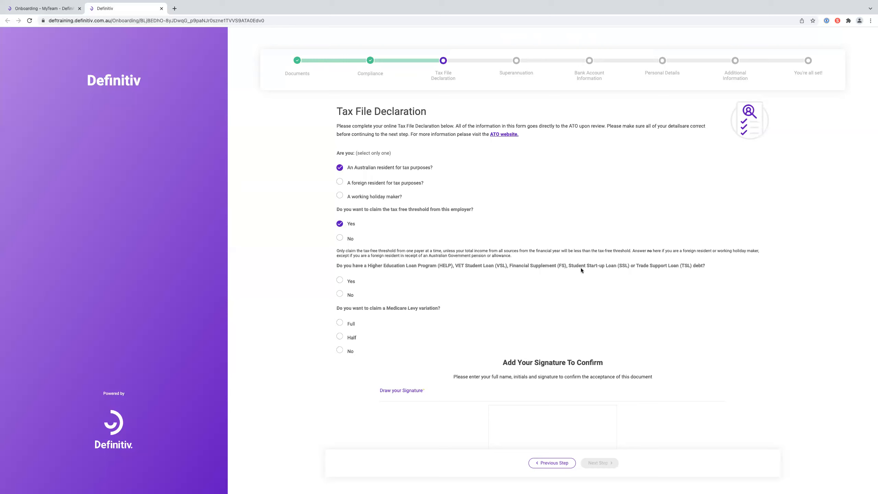
click(340, 293)
click(343, 350)
scroll(564, 298, down, 2)
scroll(564, 299, down, 5)
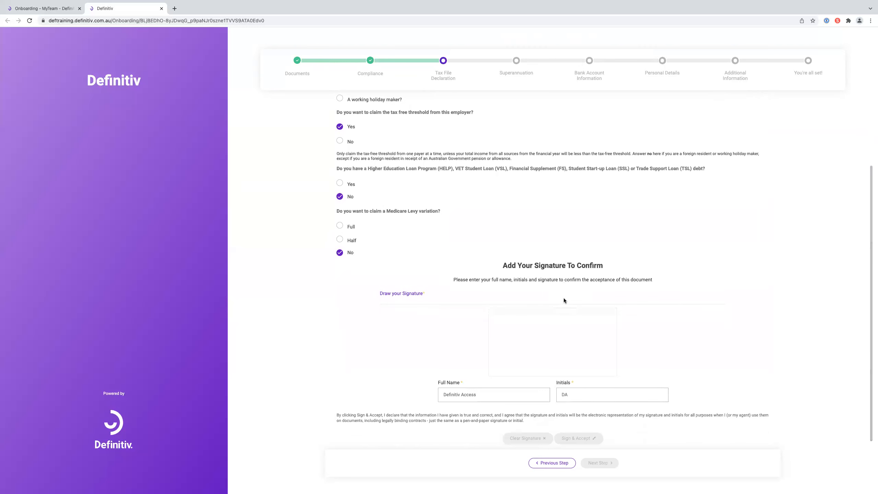
scroll(564, 300, down, 1)
mouse_move(567, 321)
mouse_down()
mouse_move(595, 322)
mouse_move(579, 341)
mouse_up()
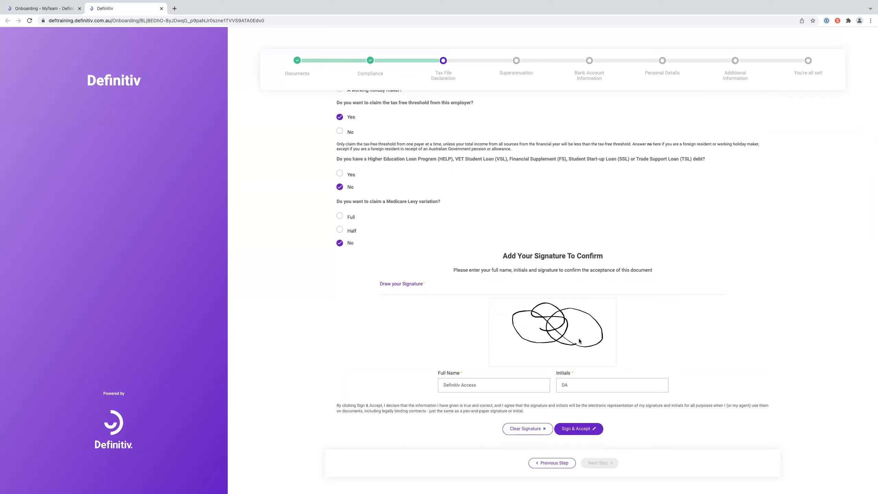
click(574, 431)
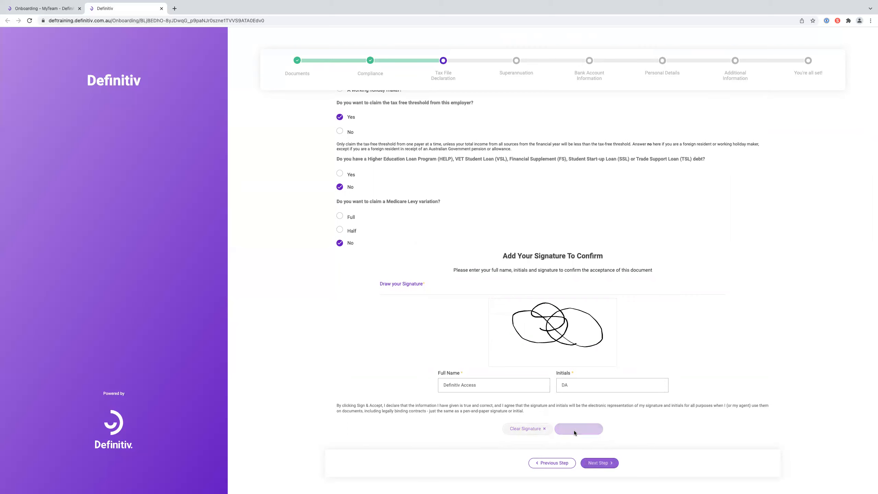
click(601, 464)
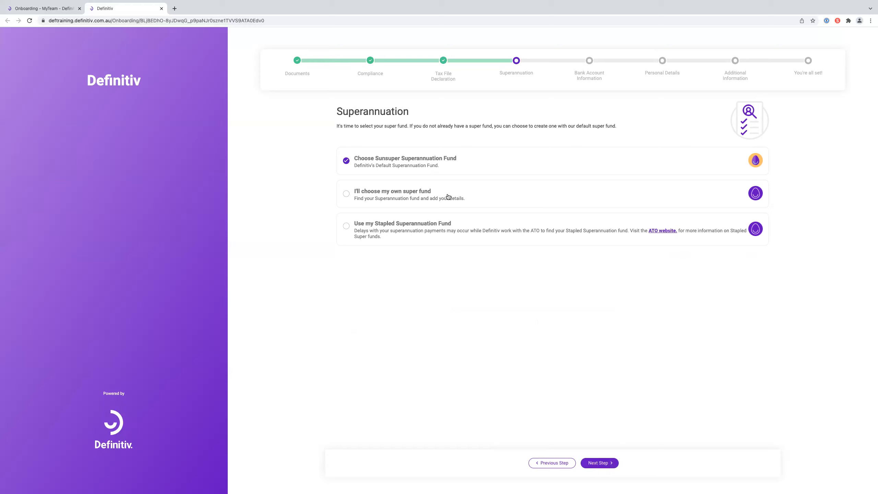
- Select 'Use my Stapled Superannuation Fund' and move on to bank details
click(348, 229)
click(599, 463)
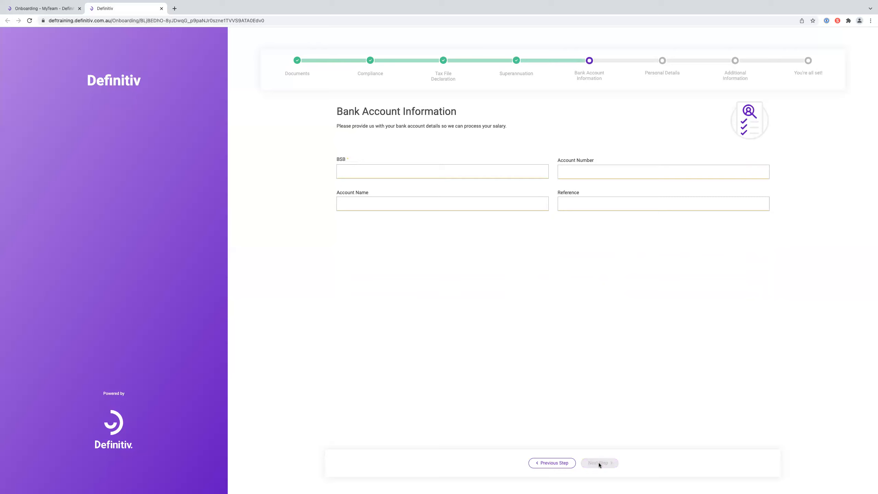
- Enter the BSB and the bank account number
click(461, 172)
text(016350)
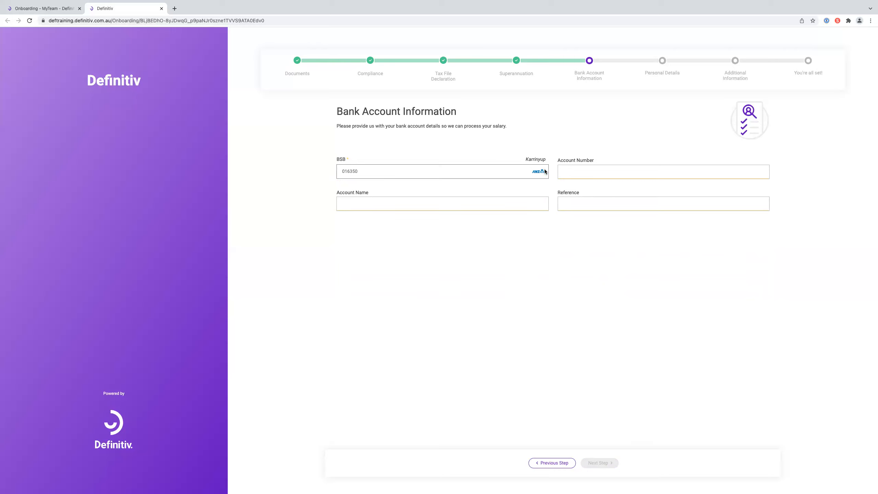
click(571, 171)
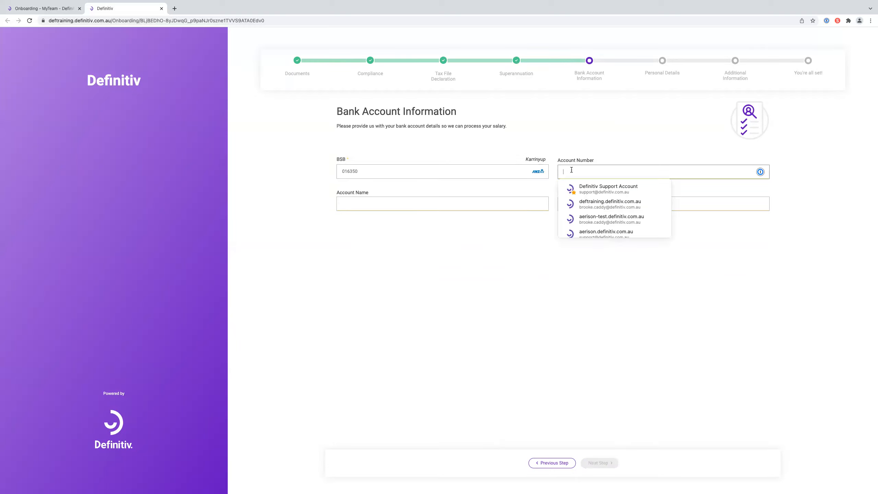
text(12345678)
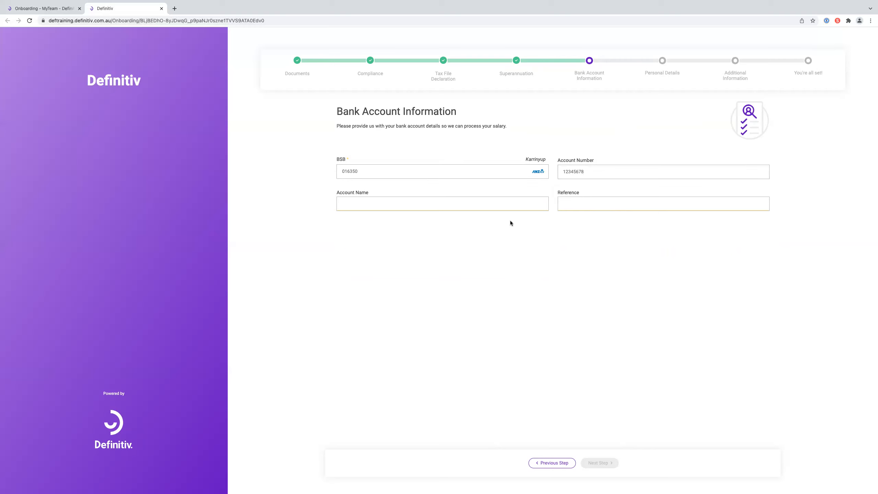
- Fill in the account name and set the reference to Salary
click(512, 203)
text(Definitiv a)
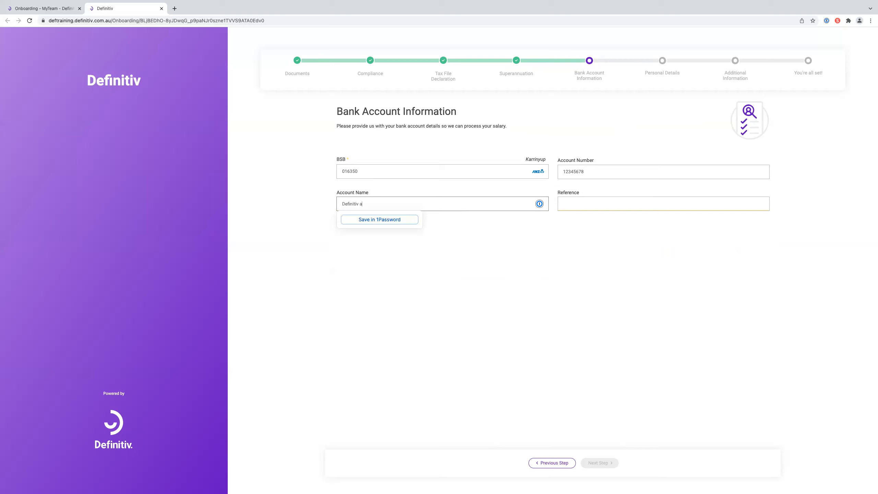
key(BackSpace)
text(Access)
key(Tab)
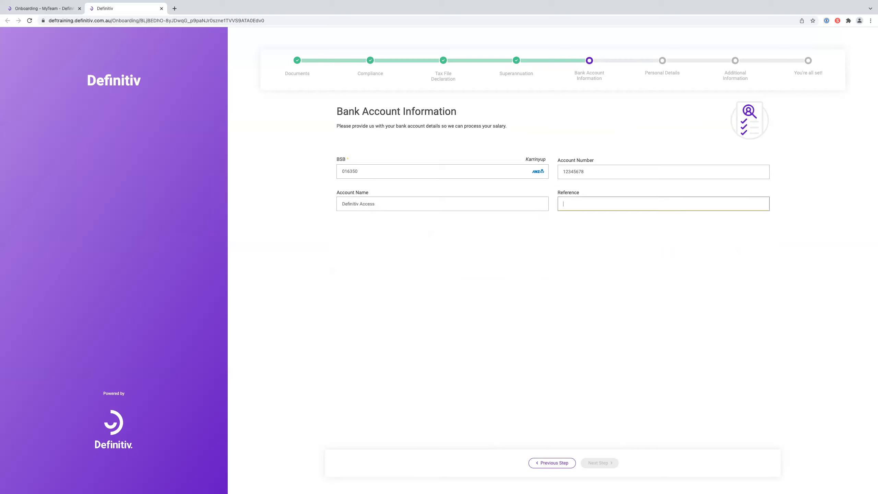
text(Salary)
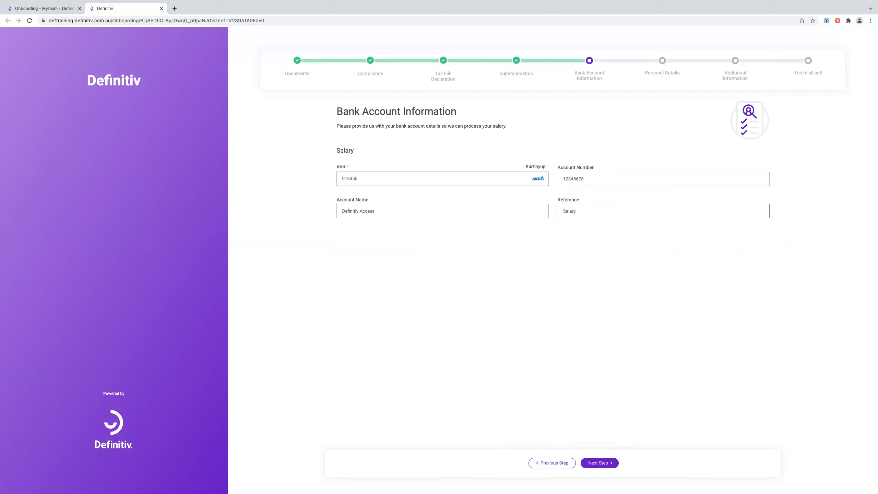
click(630, 231)
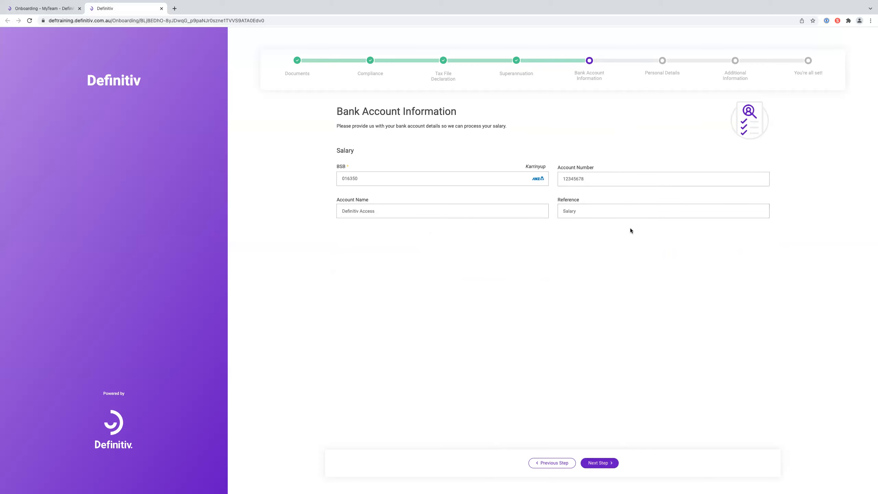
- Set title Miss, date of birth 01/02/1990 and gender Female
click(614, 463)
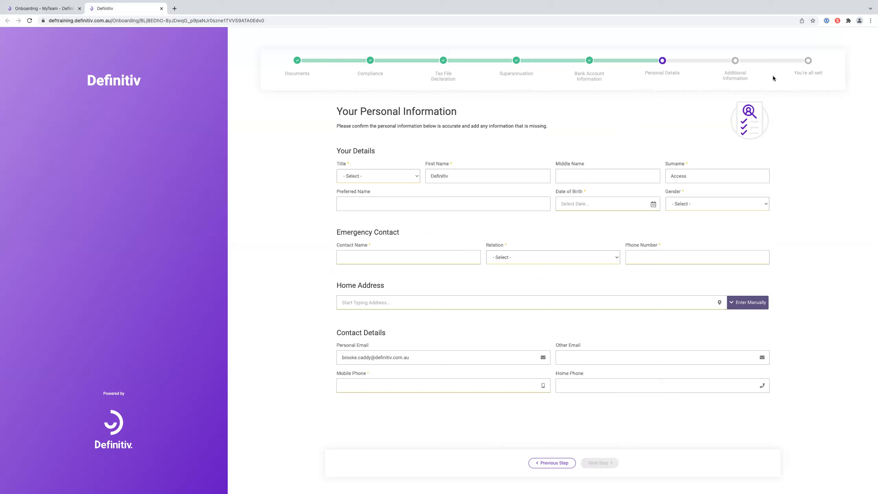
click(401, 178)
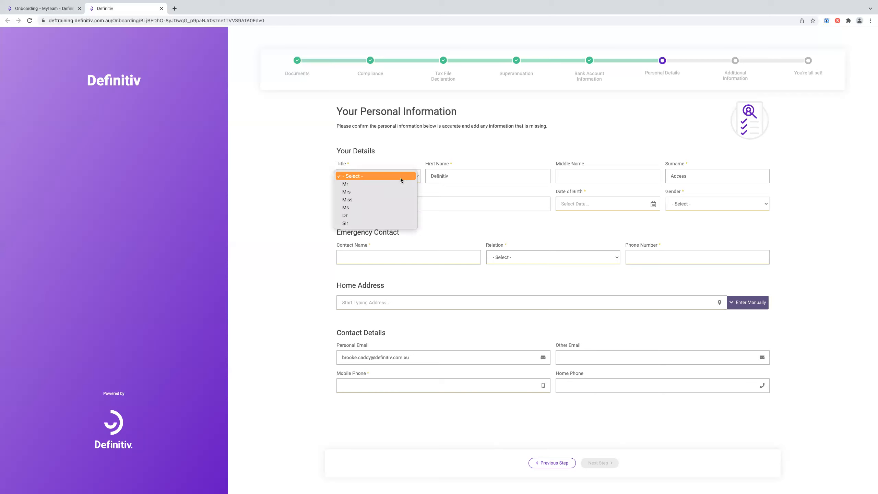
click(400, 200)
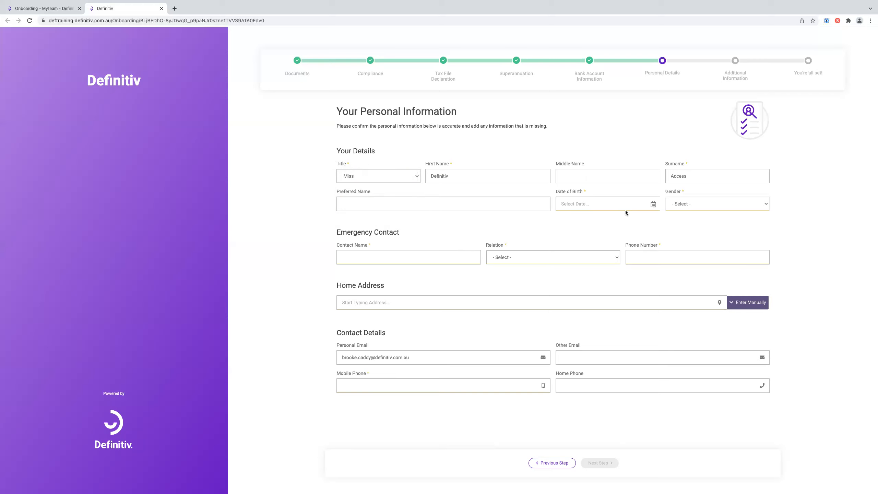
click(598, 203)
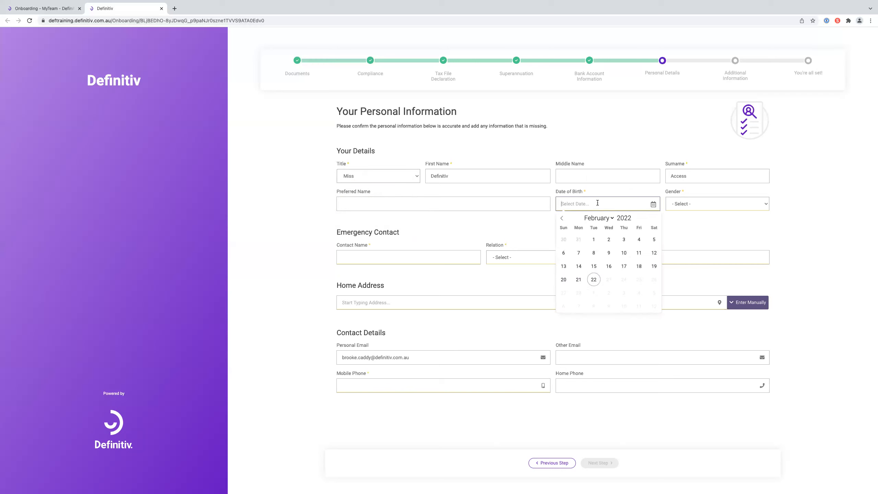
text(01/02/1990)
click(710, 238)
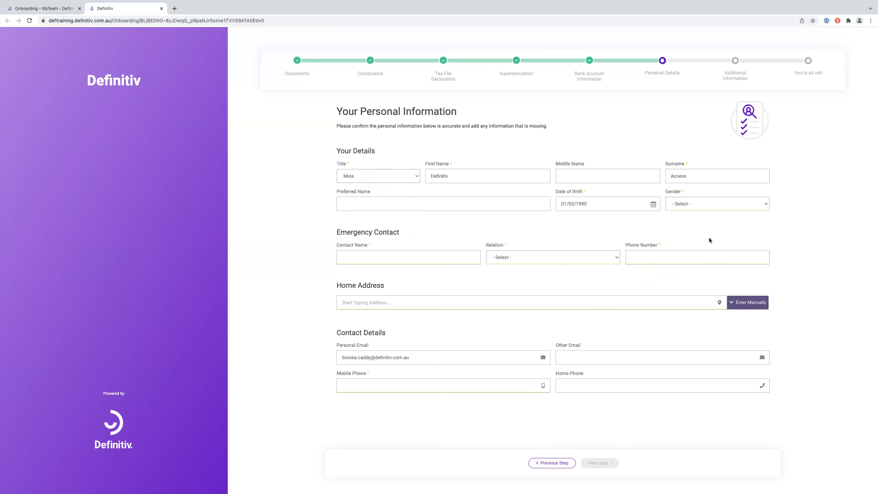
click(711, 205)
click(709, 227)
click(712, 206)
click(712, 194)
- Add a Parent as emergency contact with the contact's name and phone number
click(465, 261)
text(Definitiv Mum)
click(520, 260)
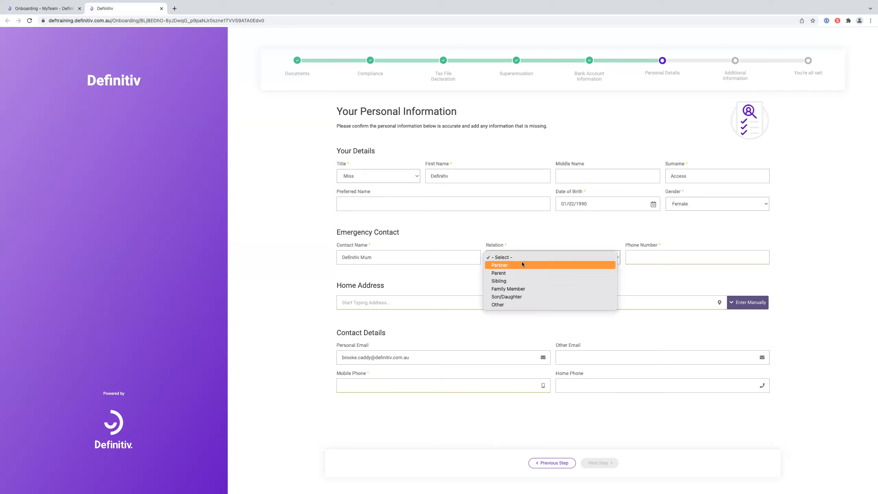
click(529, 274)
click(743, 262)
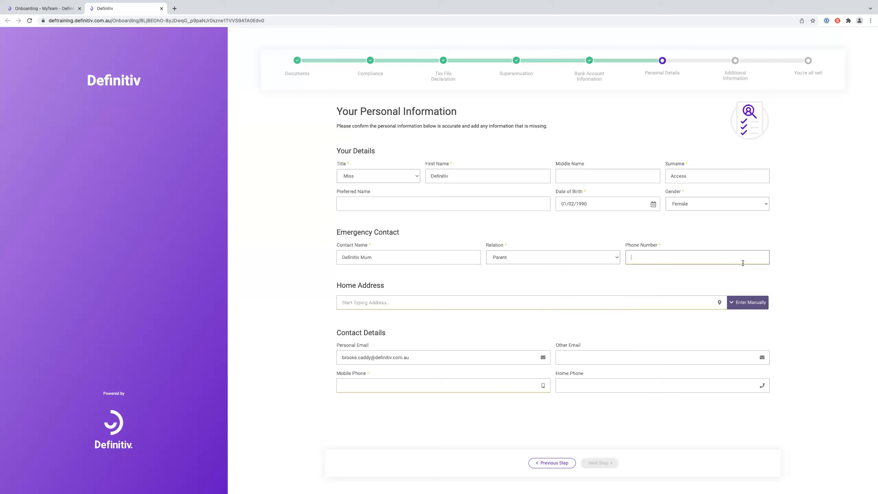
click(373, 302)
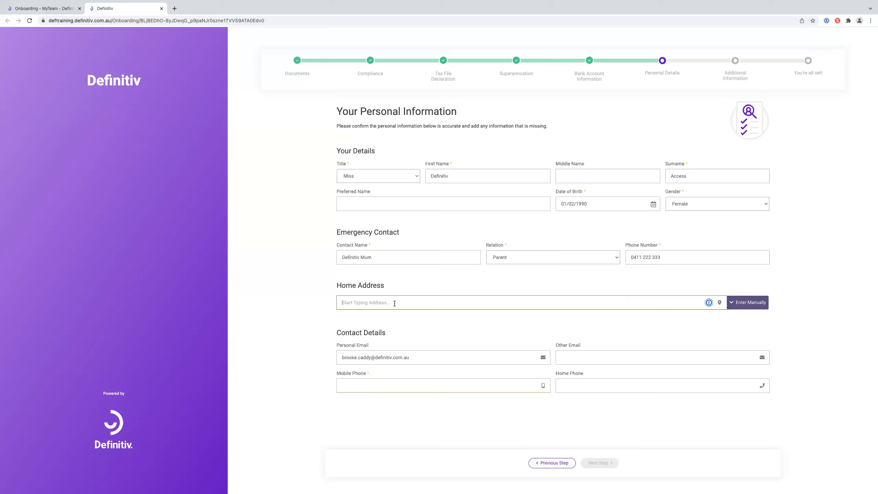
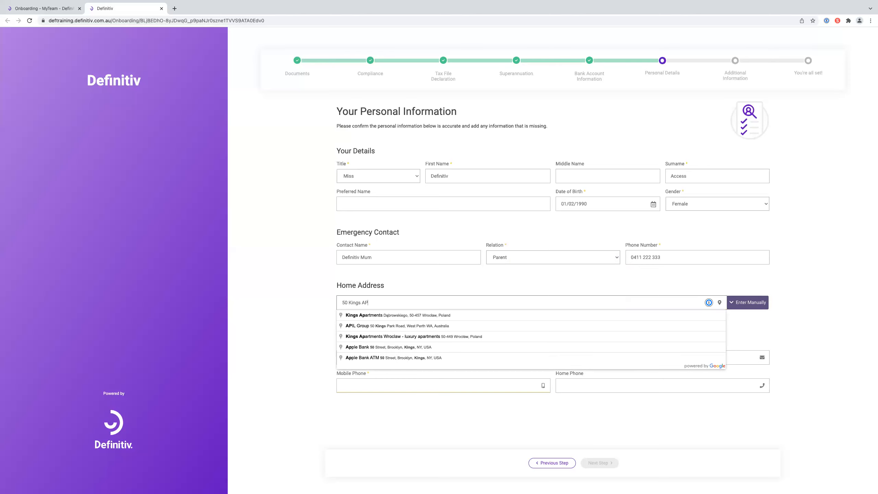
- Enter the home address from the suggested match and add the mobile phone number
click(409, 326)
scroll(813, 376, down, 1)
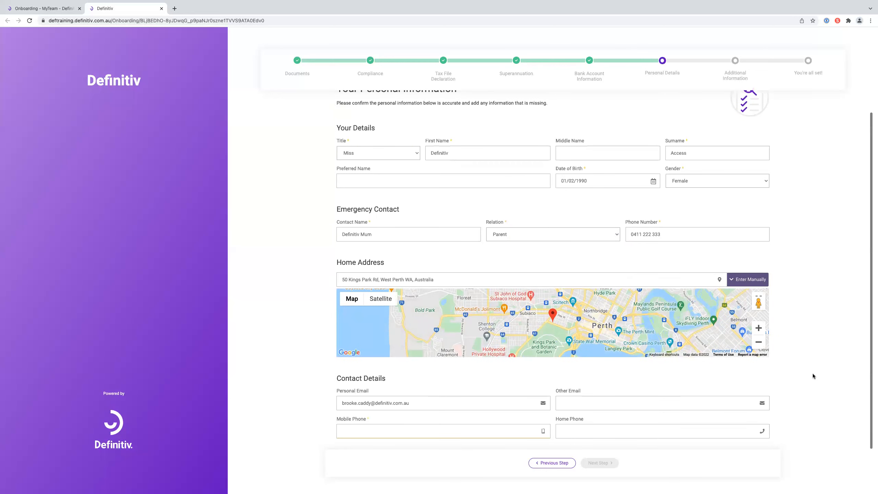
click(467, 431)
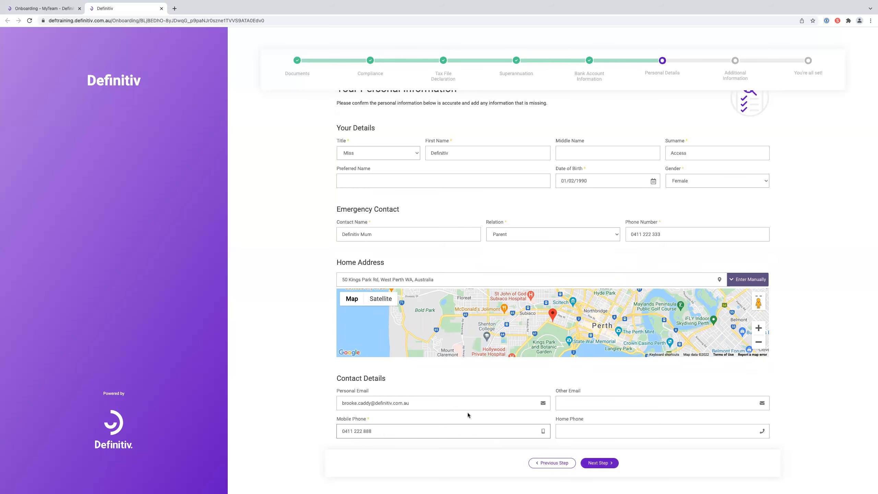
click(609, 463)
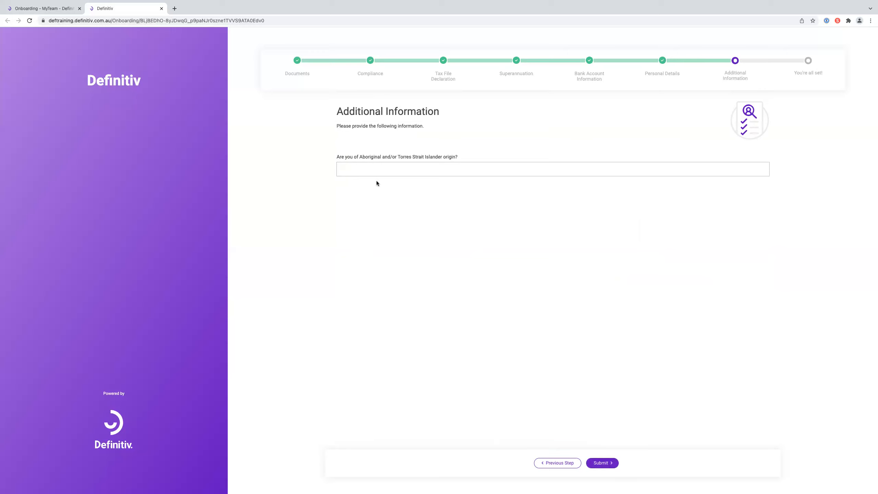
- Type No for the Aboriginal or Torres Strait Islander origin question and submit the onboarding
drag(431, 156, 453, 164)
click(464, 168)
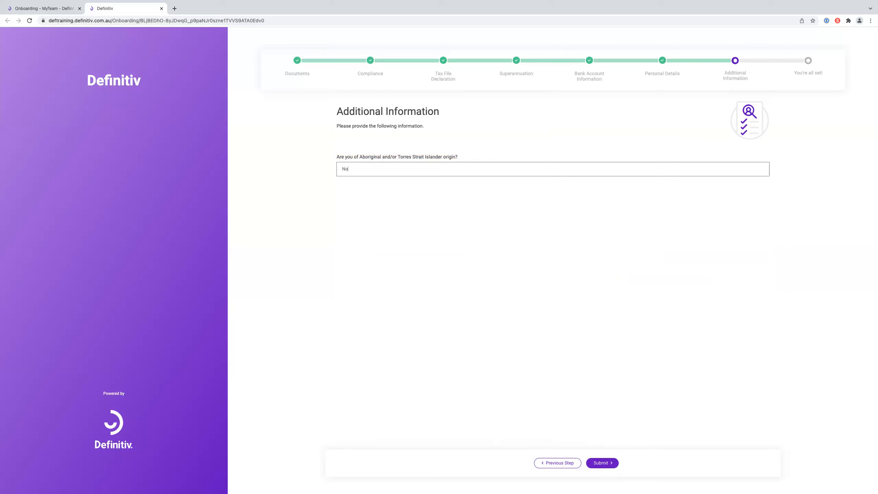
click(601, 465)
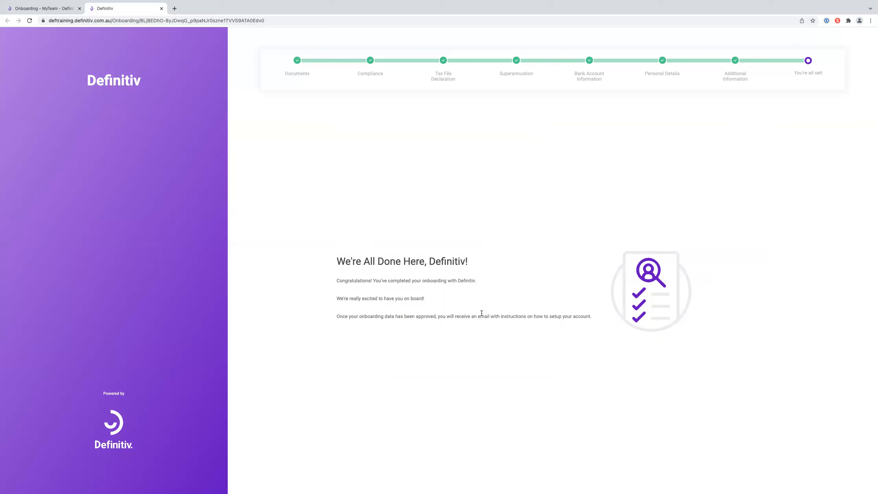
- Close the onboarding form and review the record's Custom Fields, Documents and Compliances tabs
click(162, 9)
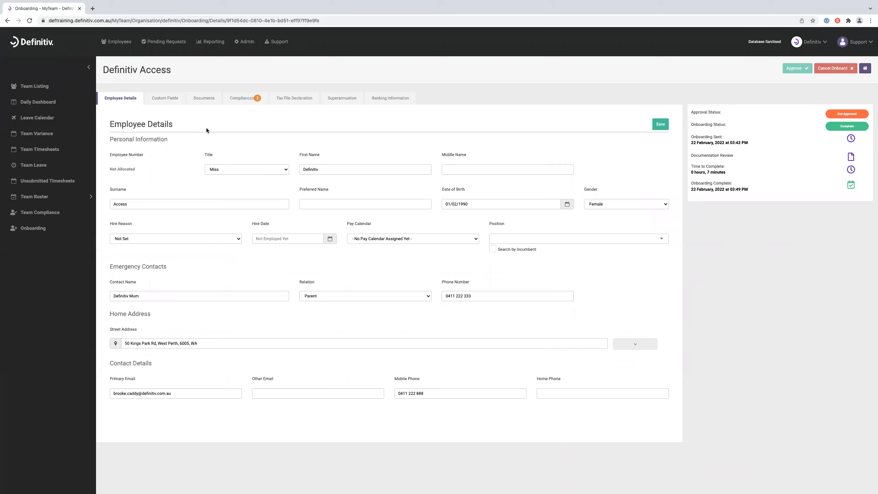
click(176, 100)
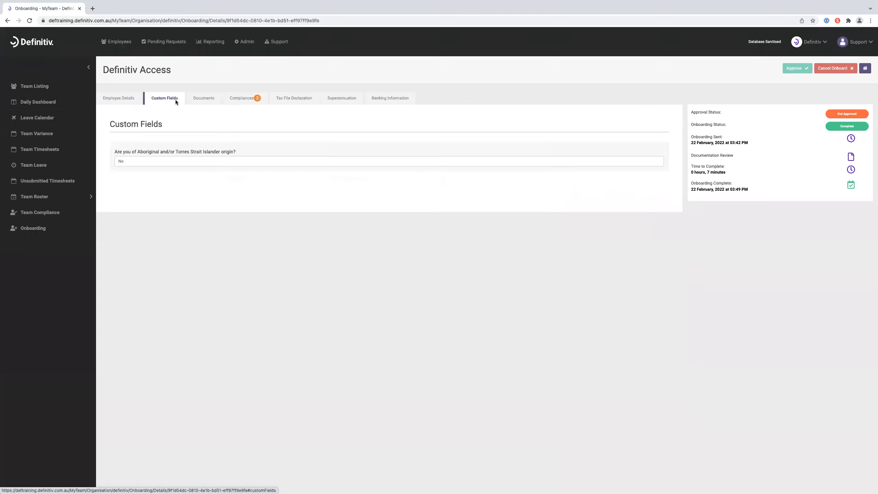
click(201, 99)
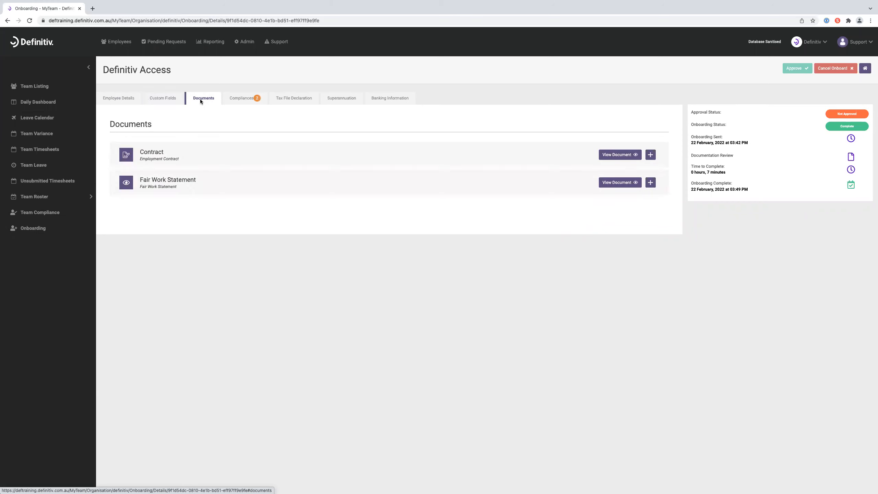
click(236, 99)
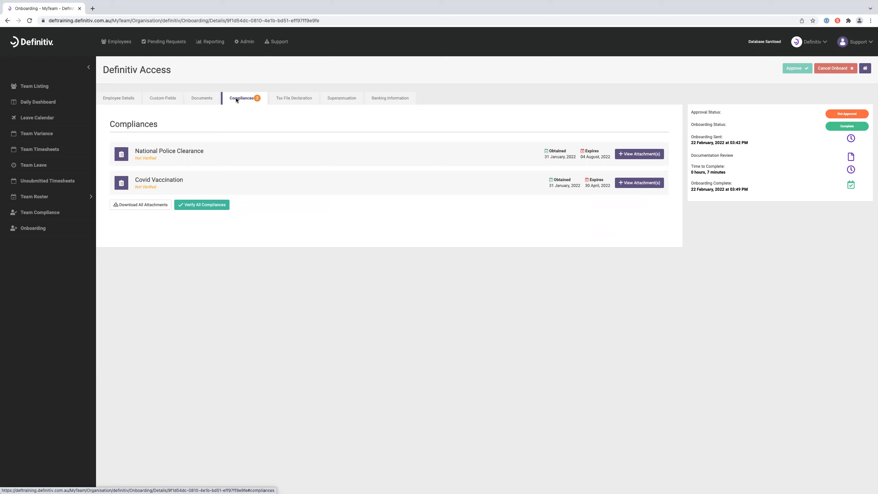
- Check the National Police Clearance attachment and mark it verified
click(628, 158)
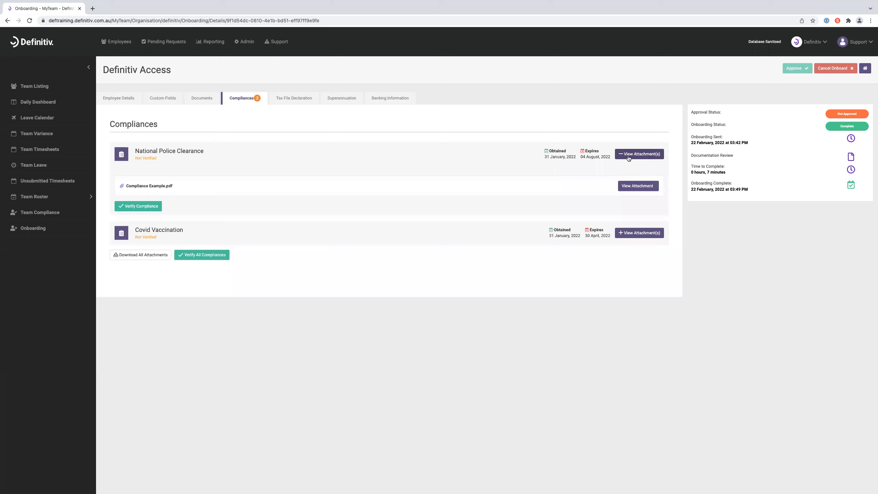
click(628, 185)
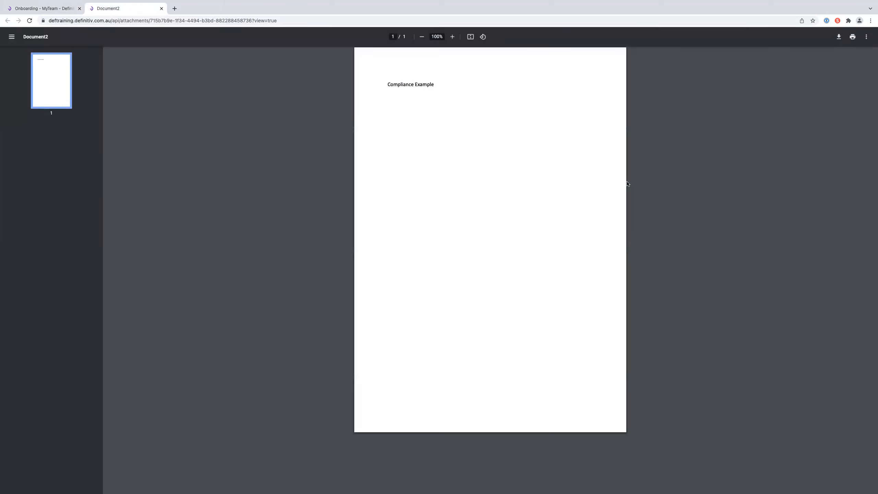
click(161, 8)
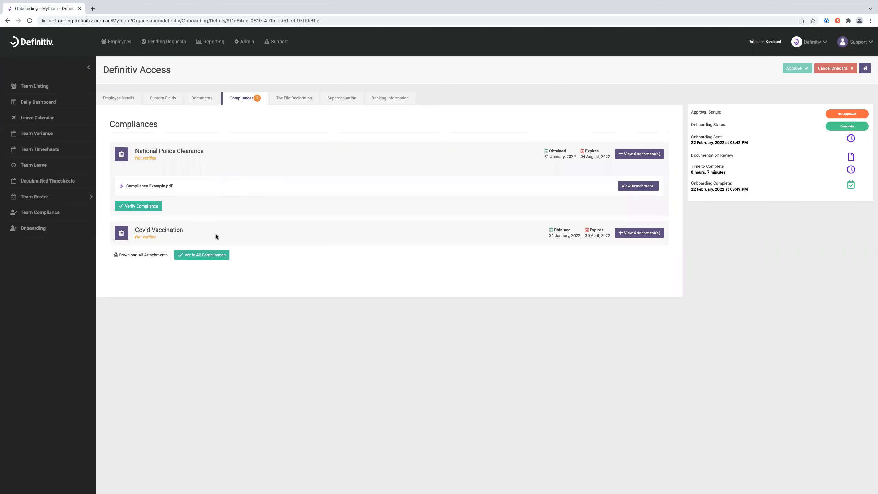
click(149, 207)
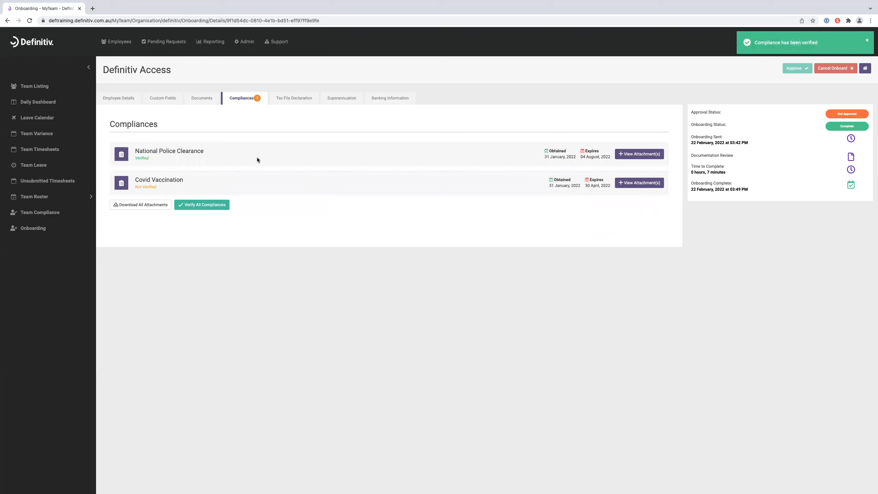
- Check the Covid Vaccination attachment and mark it verified
click(640, 183)
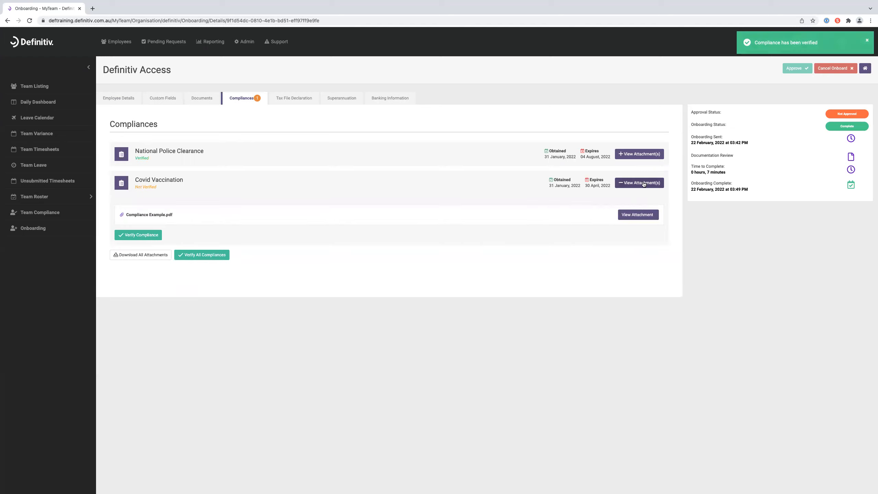
click(638, 215)
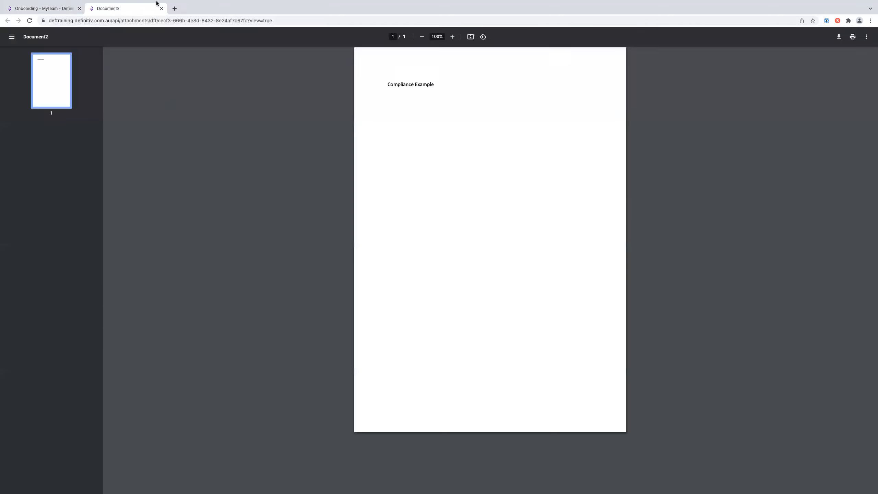
click(162, 25)
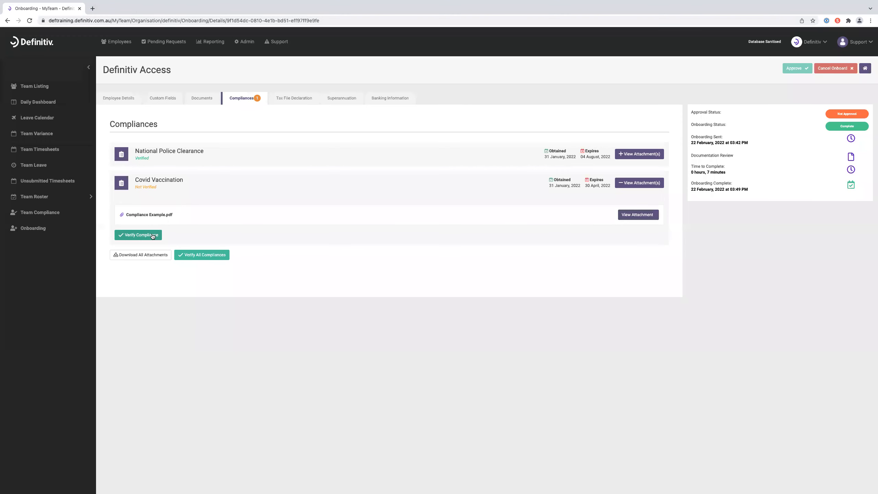
click(150, 235)
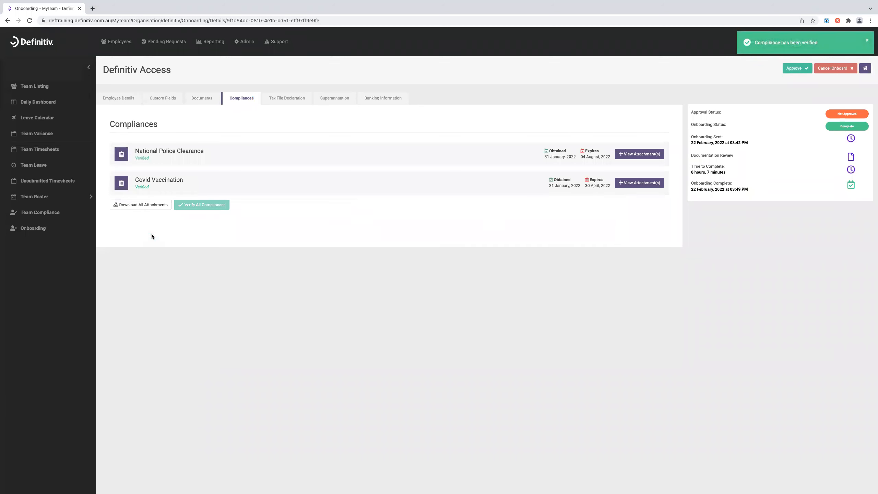
click(300, 98)
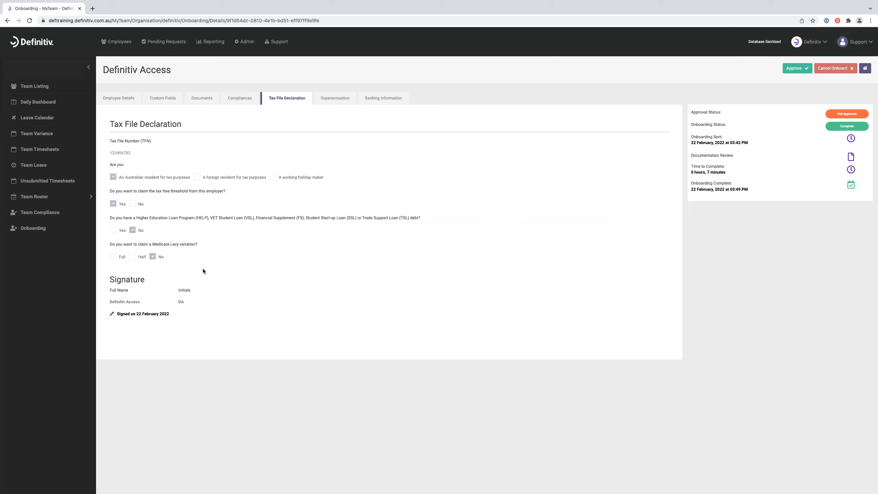
- Check the stapled superannuation fund statement and the expanded ANZ - Salary account, then begin approval
click(336, 98)
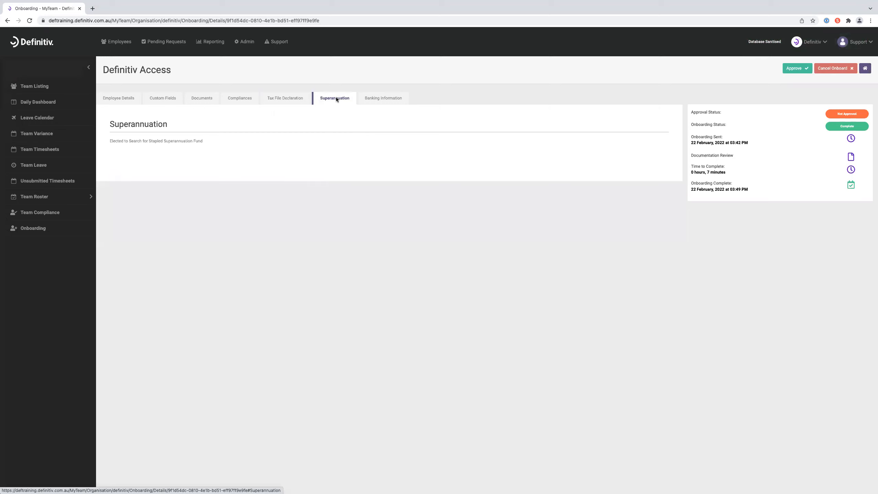
drag(109, 141, 206, 146)
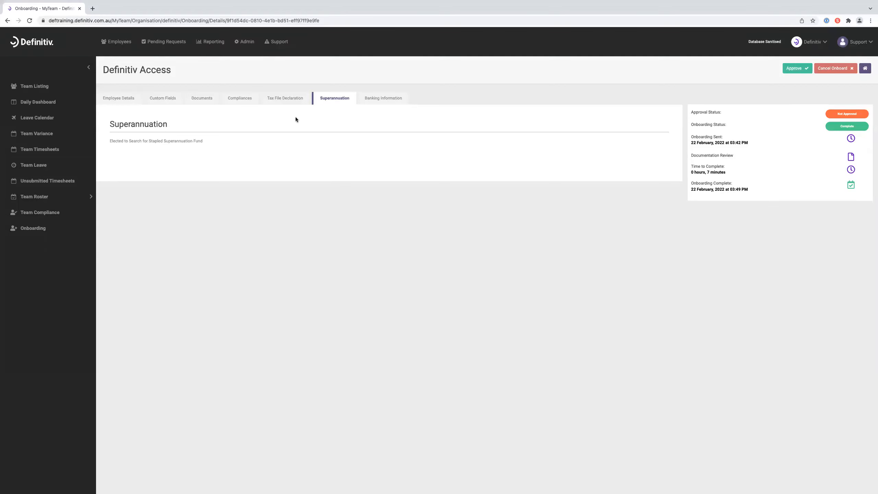
click(390, 100)
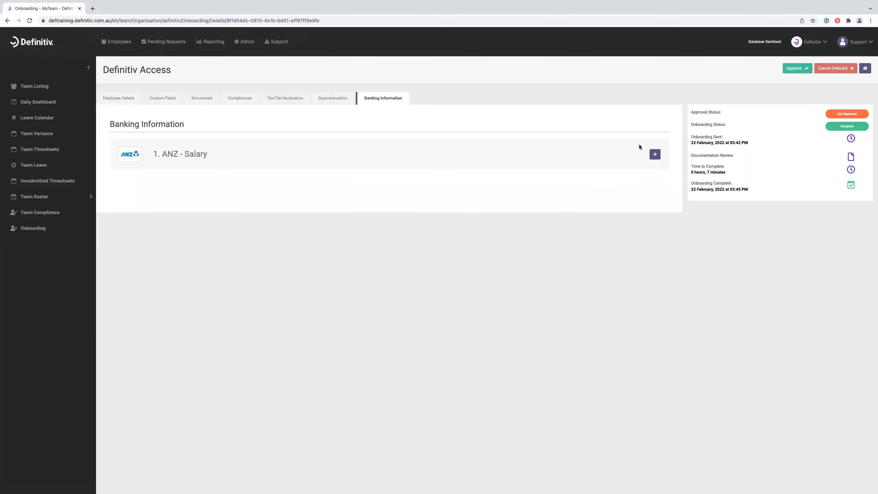
click(654, 155)
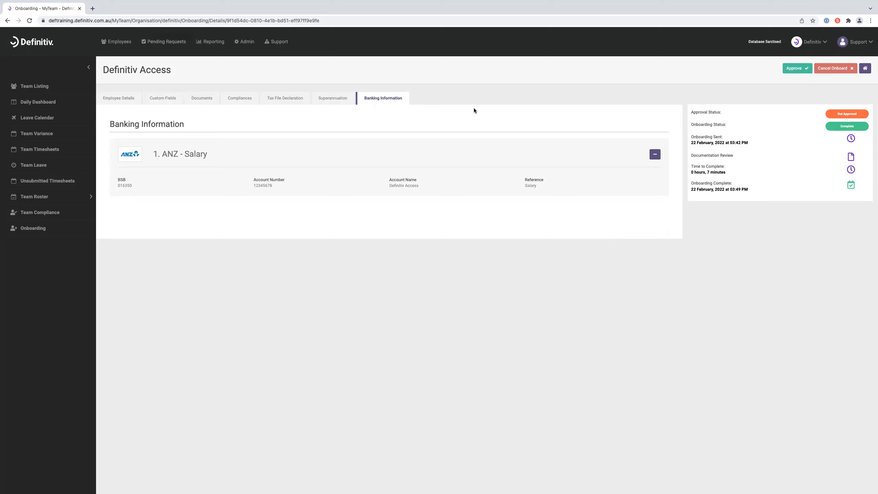
click(799, 69)
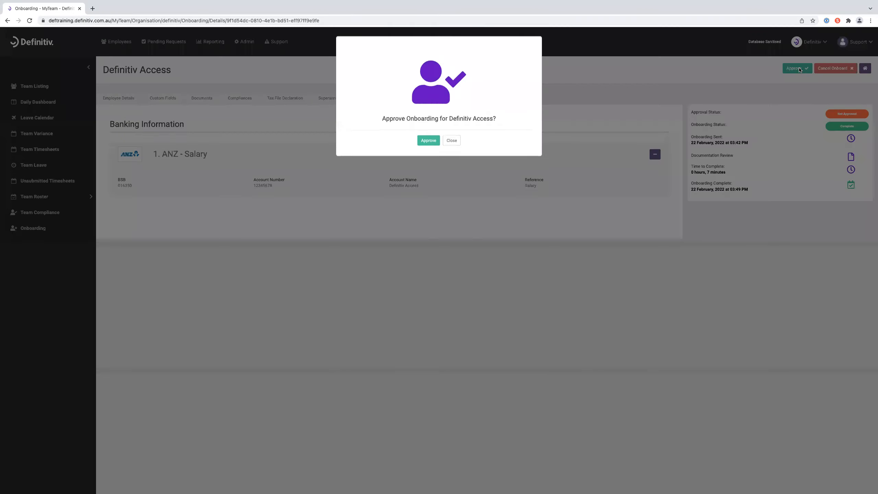
- Confirm the onboarding approval and close the confirmation so it reads Approved
click(423, 141)
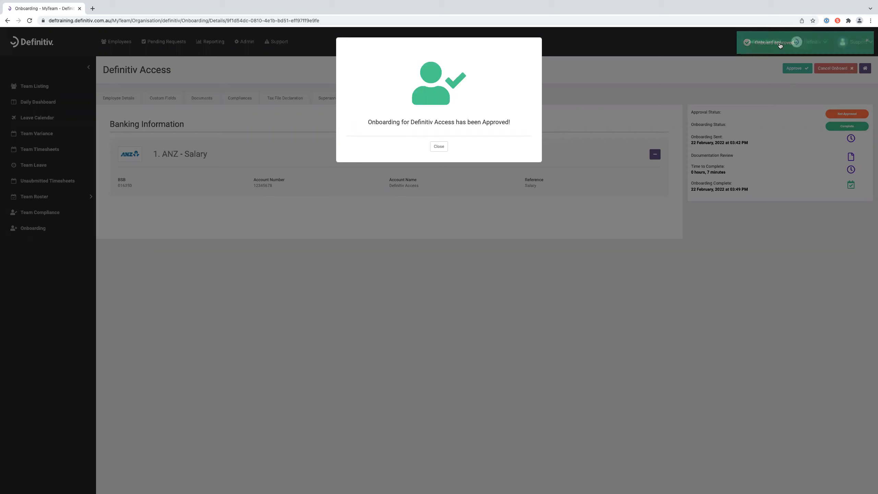
click(445, 146)
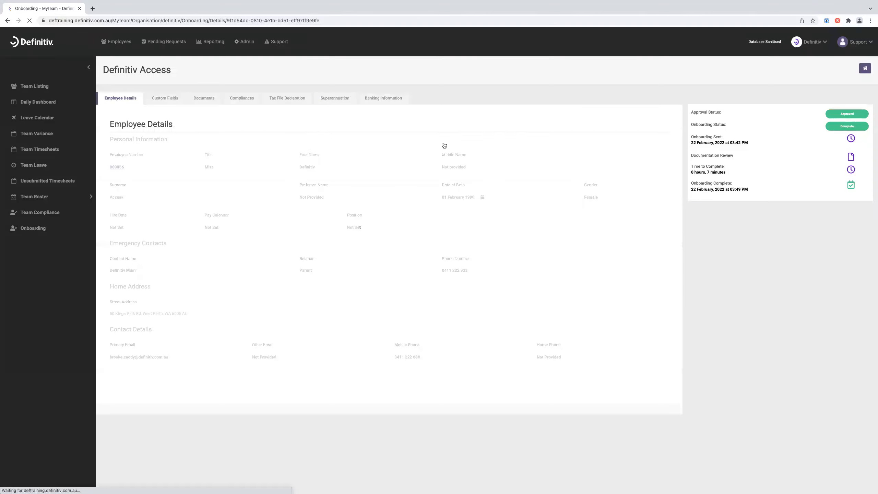
- Search the employee list by the new starter's surname and open their record
click(122, 42)
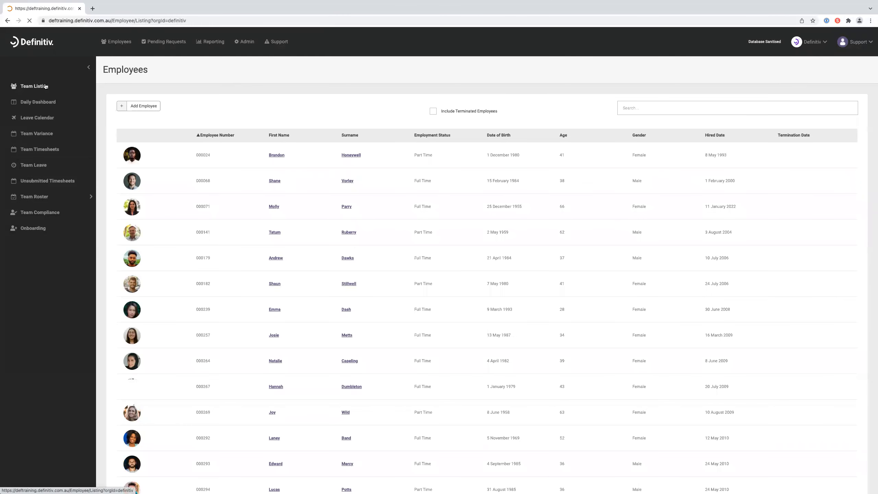
click(658, 108)
text(Ac)
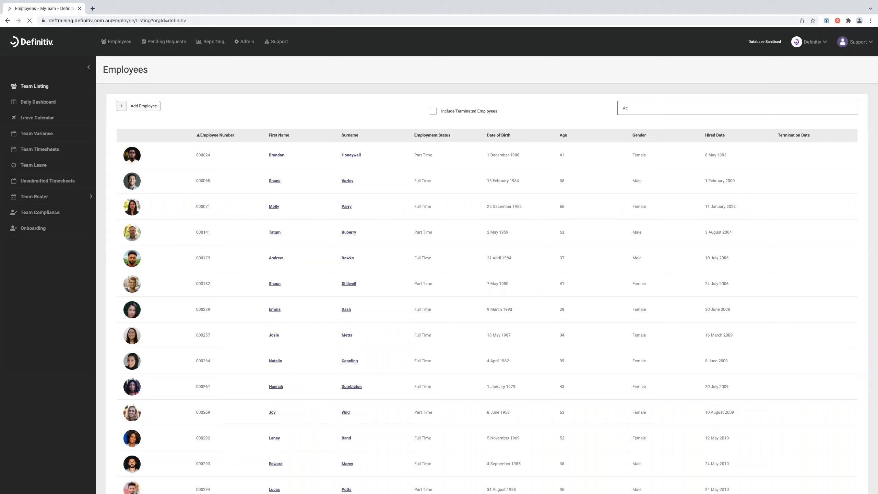
text(cess)
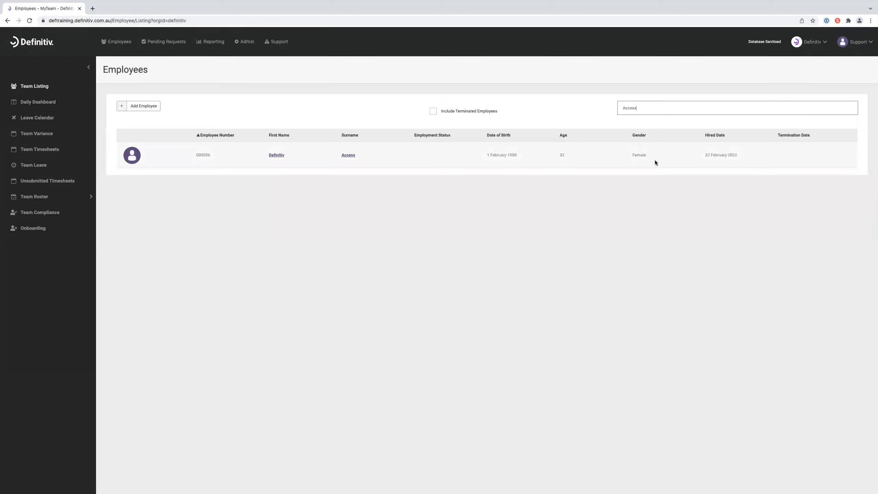
click(348, 155)
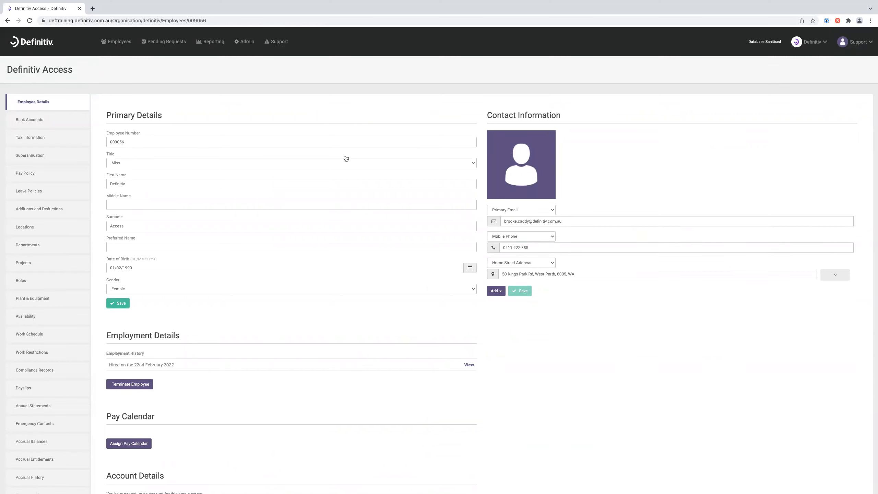
scroll(315, 125, down, 3)
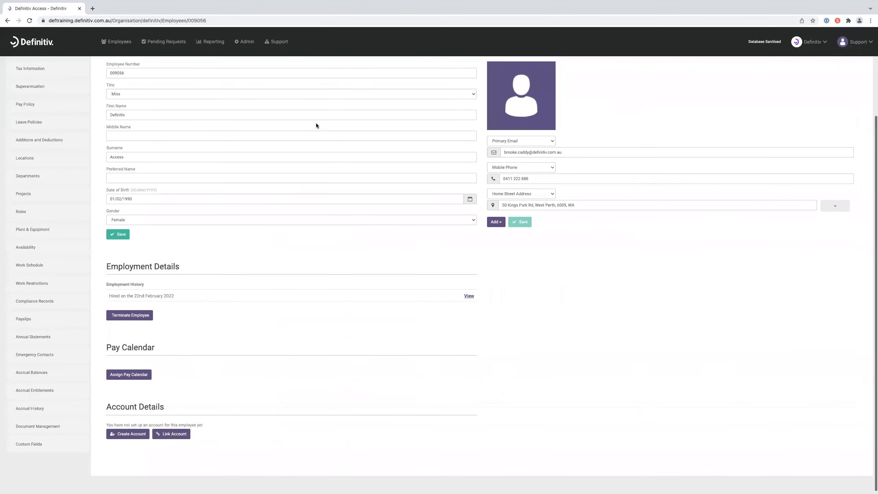
- Assign and save the Monthly pay calendar starting on the employee's hire date
click(128, 377)
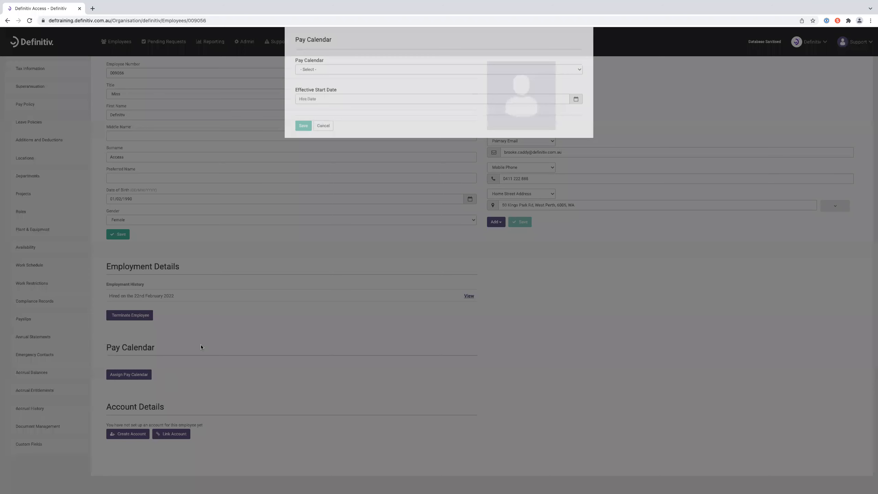
click(340, 83)
click(345, 96)
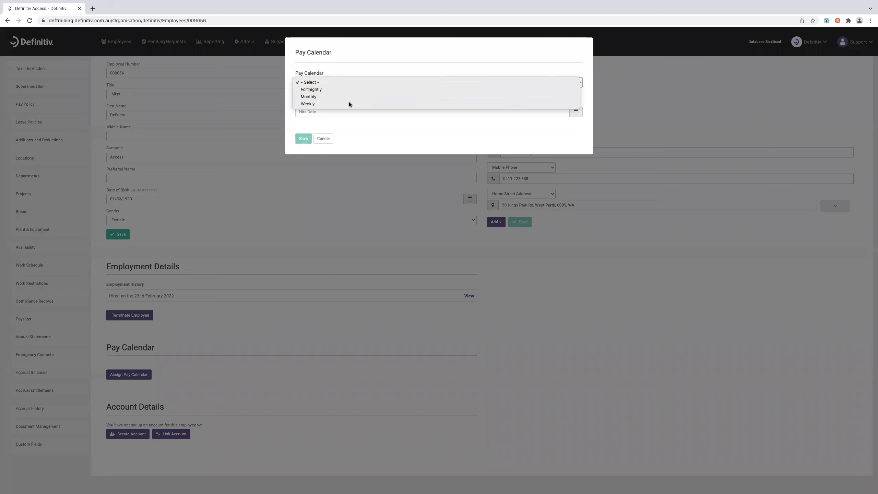
click(309, 138)
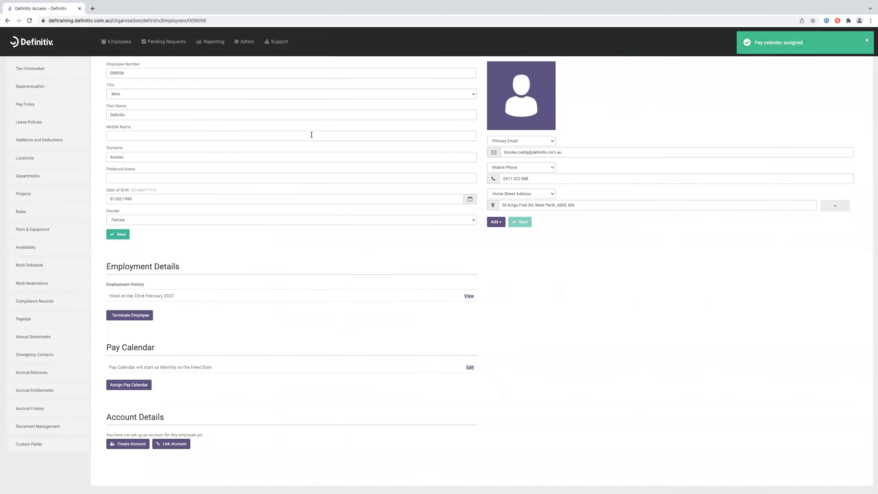
scroll(311, 136, up, 2)
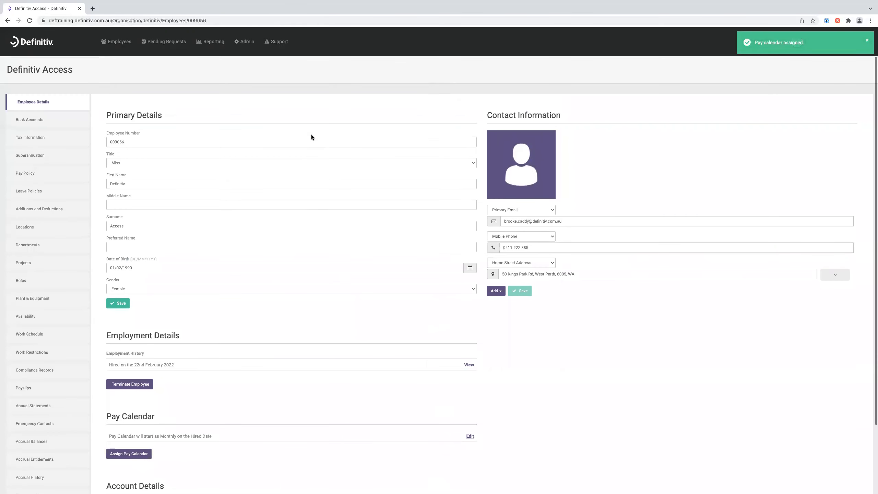
click(52, 121)
click(52, 136)
click(51, 173)
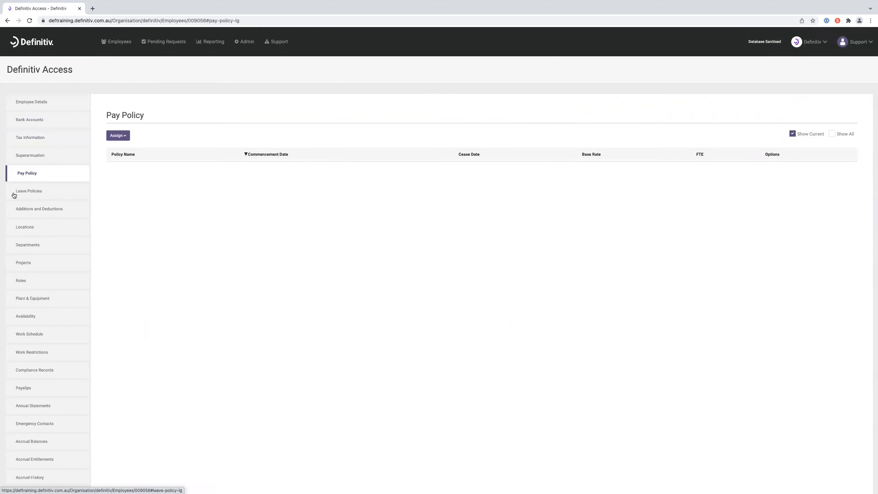
click(14, 195)
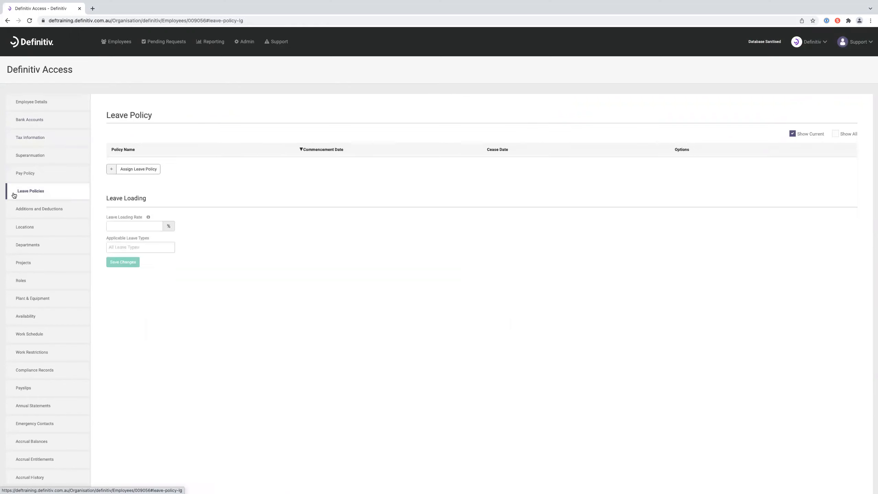
click(28, 208)
scroll(27, 208, down, 1)
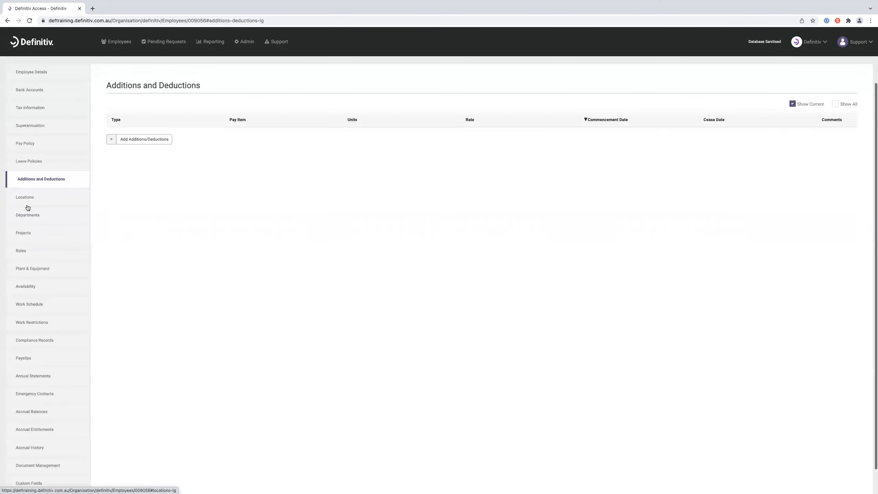
click(68, 203)
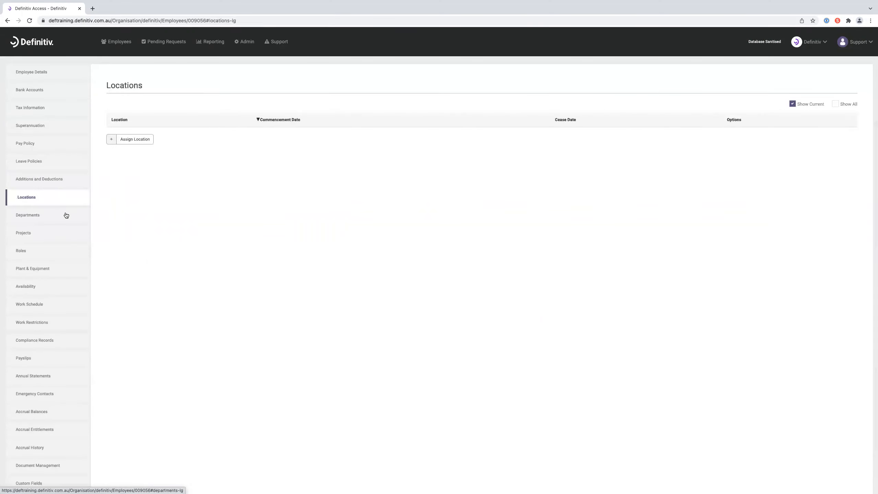
click(66, 215)
click(60, 233)
click(59, 251)
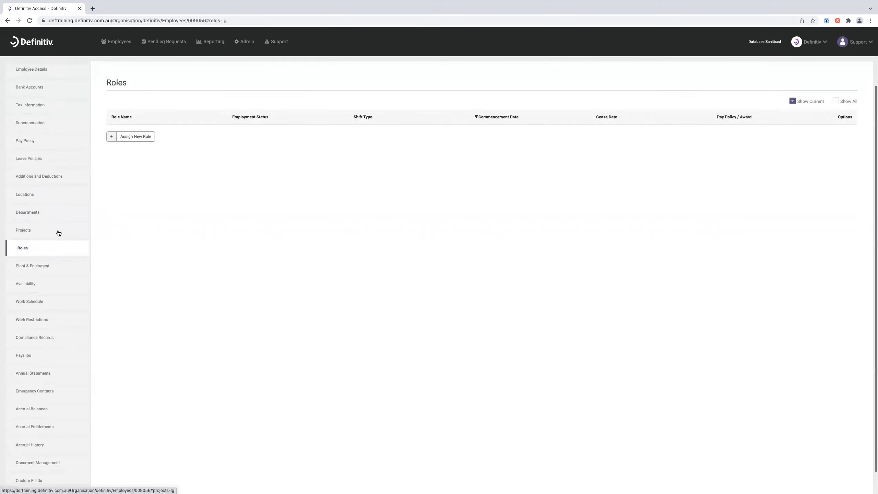
scroll(58, 232, down, 1)
click(44, 280)
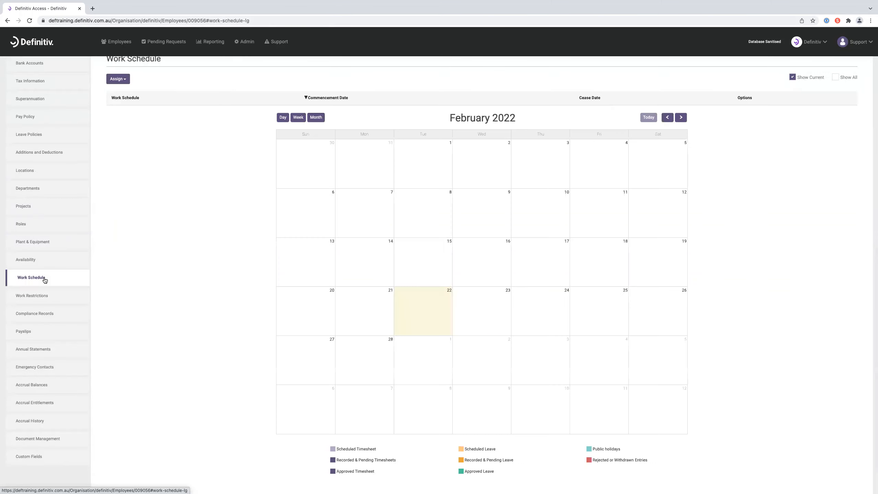
scroll(44, 280, up, 2)
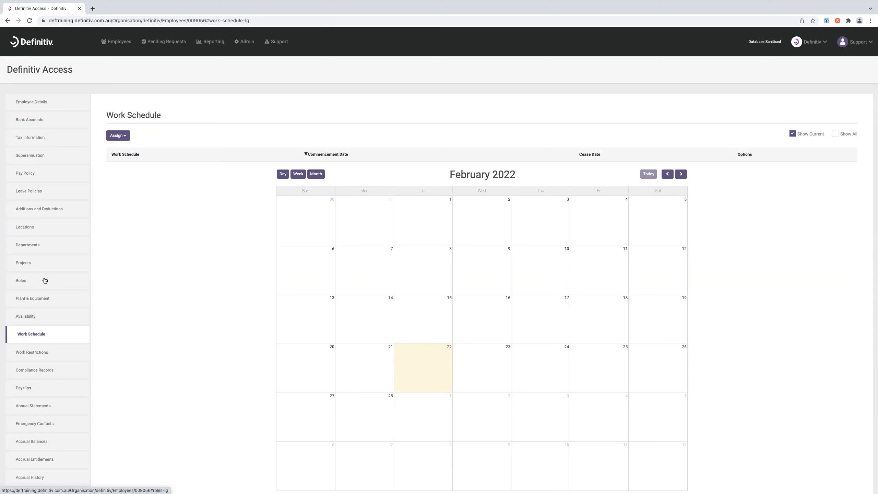
click(54, 101)
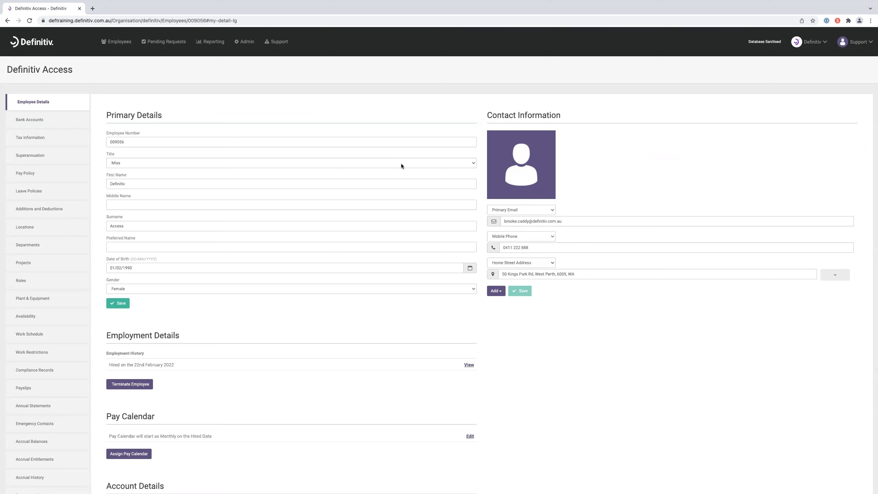
click(126, 50)
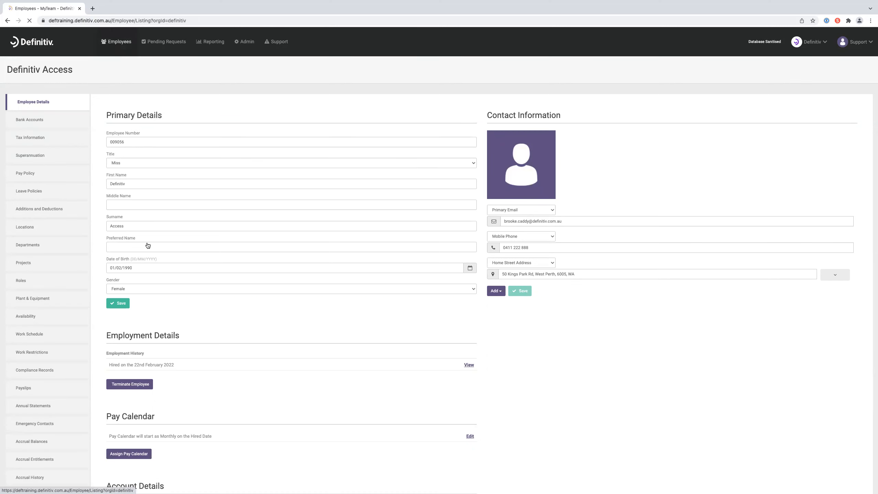
- Go back to the Onboarding list showing all active onboardings
click(33, 231)
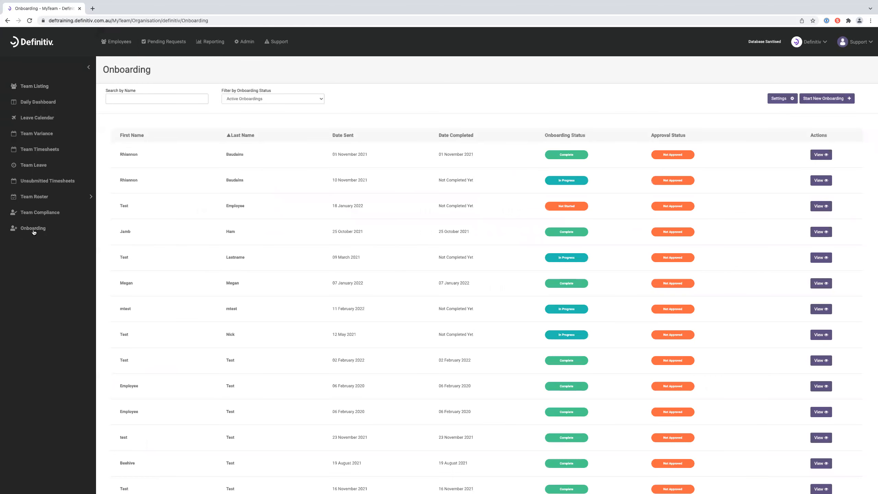